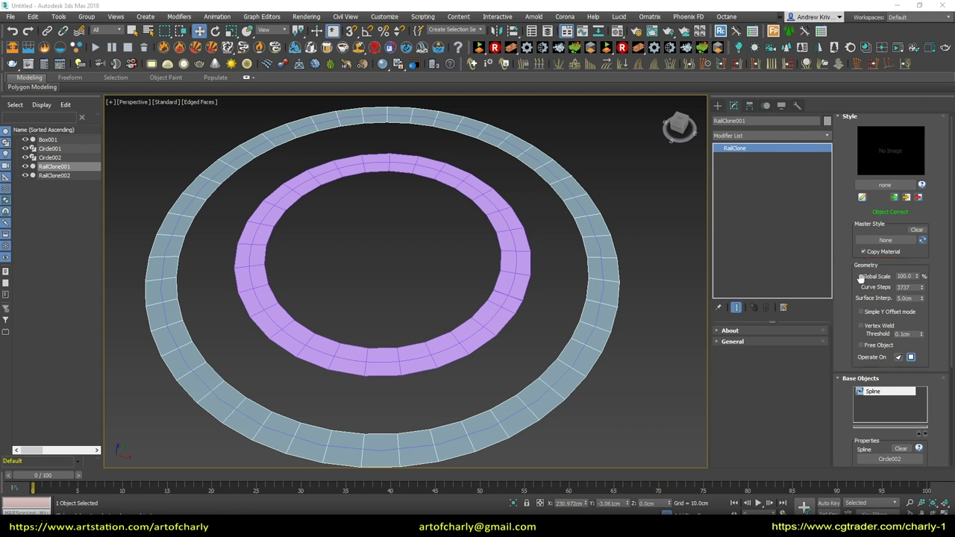
Open and close the Style Editor, then raise the outer ring's Global Scale to 84.0%
{"action": "left_click", "coordinate": [862, 198]}
{"action": "left_click", "coordinate": [852, 153]}
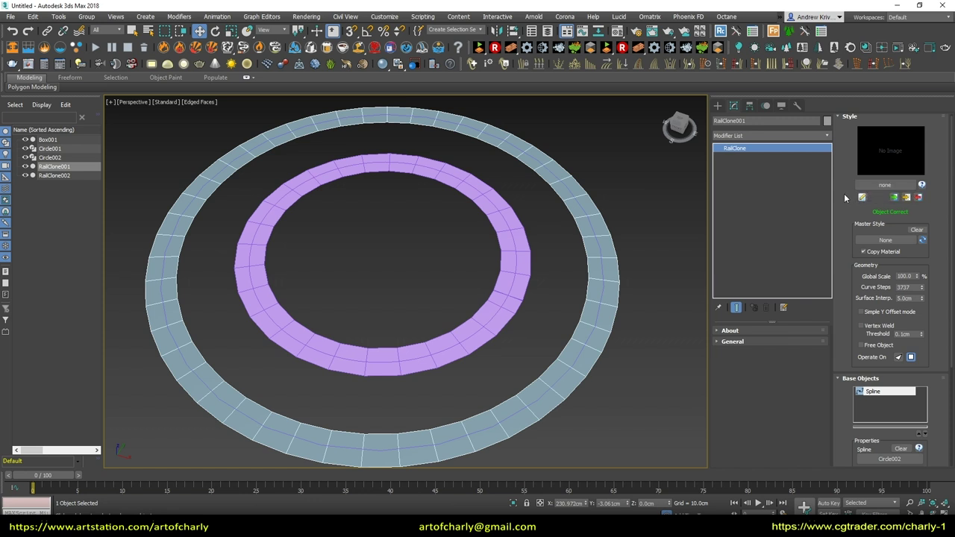
{"action": "mouse_move", "coordinate": [918, 278]}
{"action": "left_mouse_down"}
{"action": "mouse_move", "coordinate": [916, 232]}
{"action": "mouse_move", "coordinate": [916, 284]}
{"action": "left_mouse_up"}
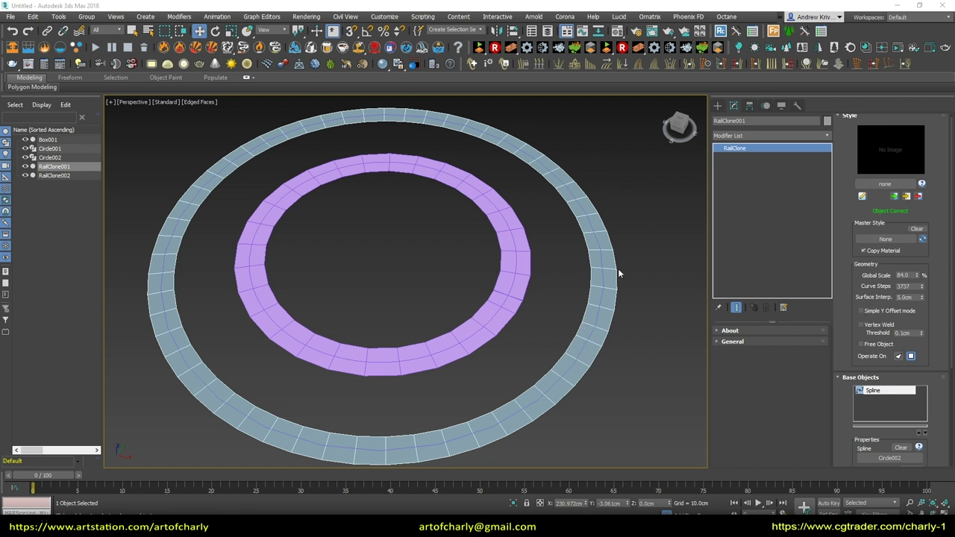
{"action": "left_click", "coordinate": [863, 196]}
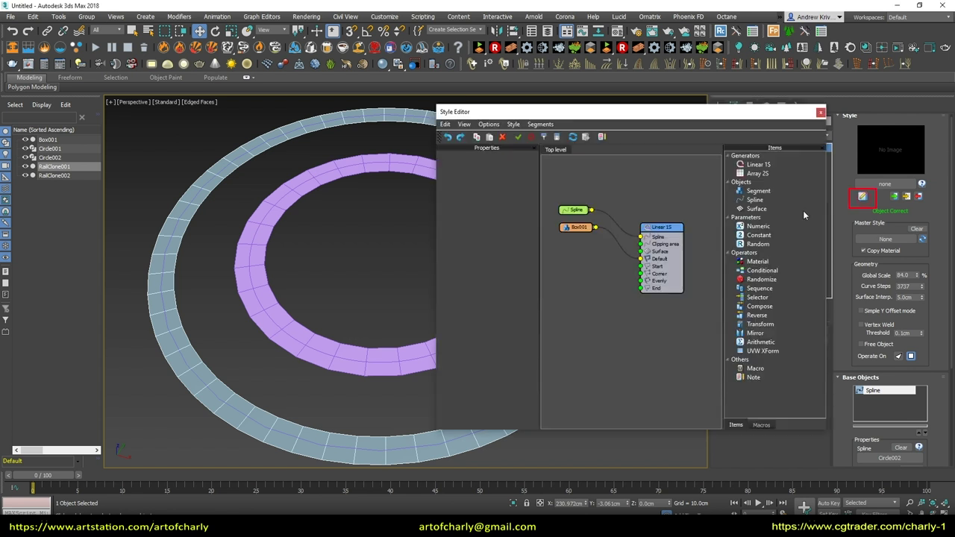
{"action": "left_click", "coordinate": [676, 233]}
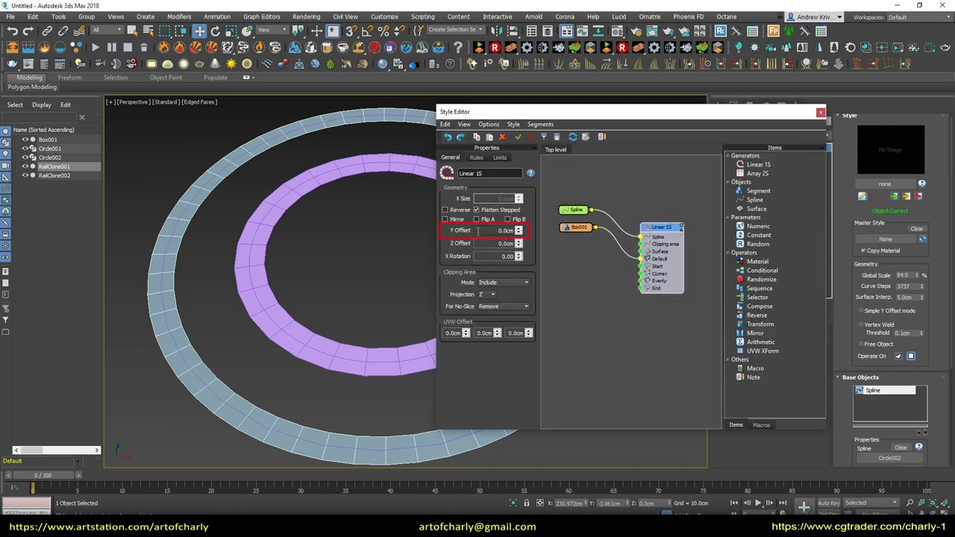
{"action": "left_click", "coordinate": [820, 112]}
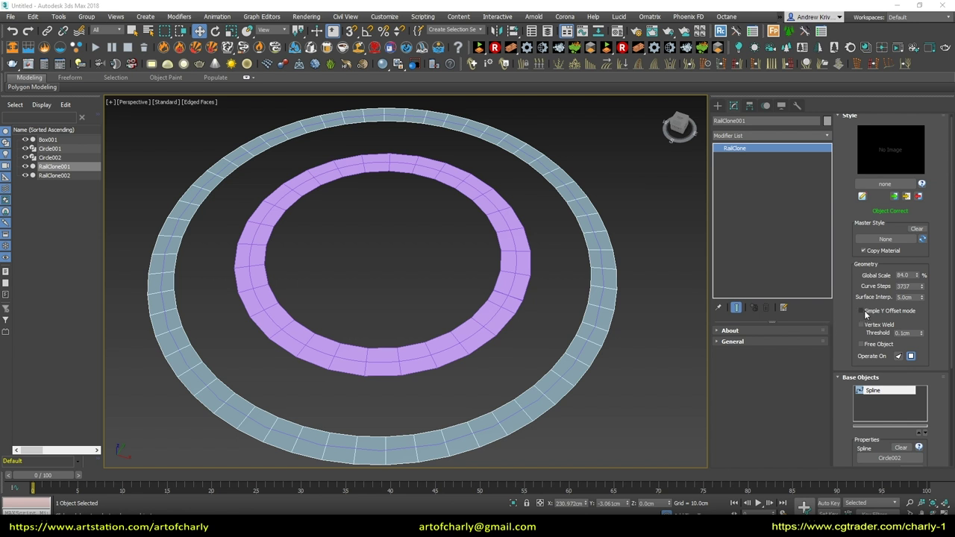
Show the Linear 1S generator in the Style Editor, moved aside to keep the rings visible
{"action": "left_click", "coordinate": [862, 197]}
{"action": "left_click", "coordinate": [646, 226]}
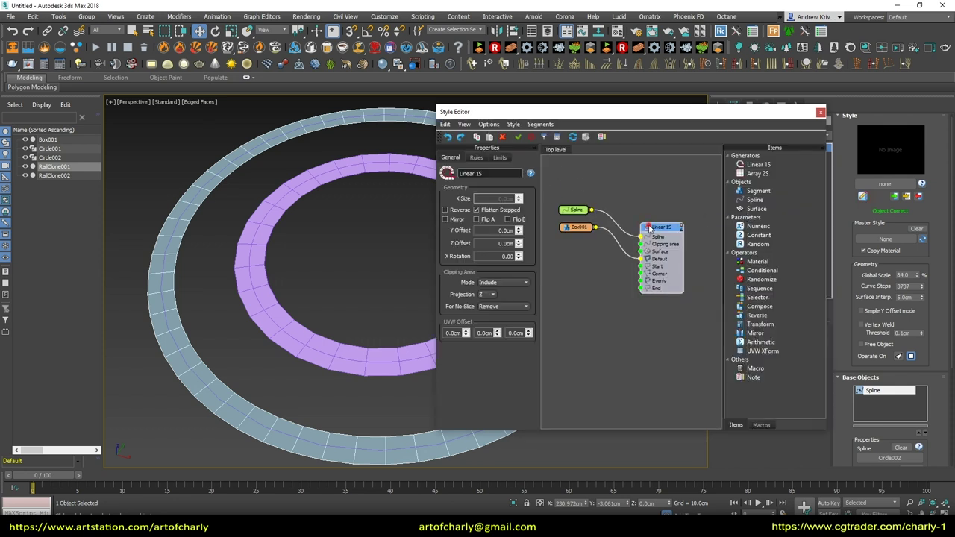
{"action": "mouse_move", "coordinate": [600, 117]}
{"action": "left_mouse_down"}
{"action": "mouse_move", "coordinate": [234, 59]}
{"action": "mouse_move", "coordinate": [247, 51]}
{"action": "left_mouse_up"}
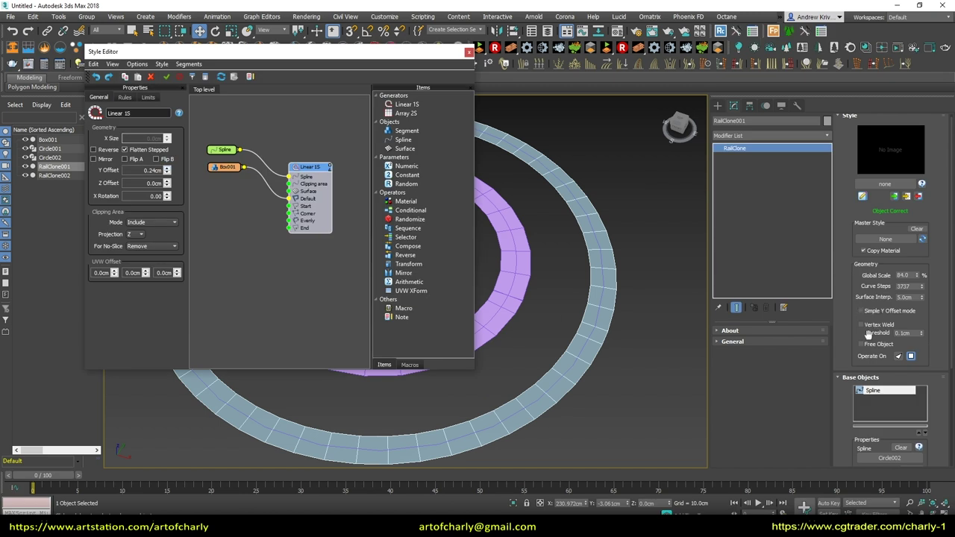
Test the Linear 1S Y Offset, reset it to 0, and enable Simple Y Offset mode
{"action": "left_click", "coordinate": [860, 310]}
{"action": "left_click_drag", "start_coordinate": [168, 171], "coordinate": [155, 199]}
{"action": "mouse_move", "coordinate": [137, 276]}
{"action": "left_mouse_down"}
{"action": "mouse_move", "coordinate": [180, 134]}
{"action": "mouse_move", "coordinate": [163, 103]}
{"action": "left_mouse_up"}
{"action": "right_click", "coordinate": [167, 171]}
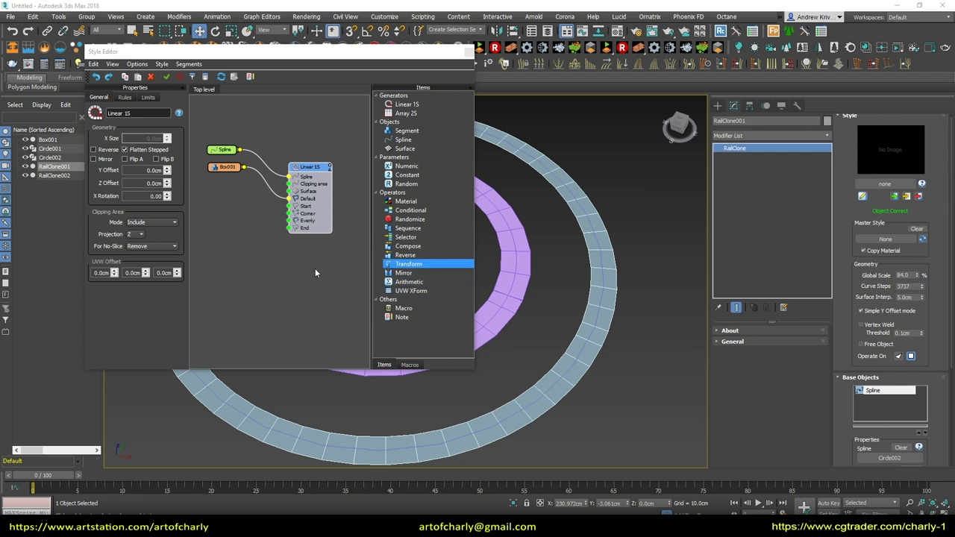
{"action": "left_click", "coordinate": [859, 312]}
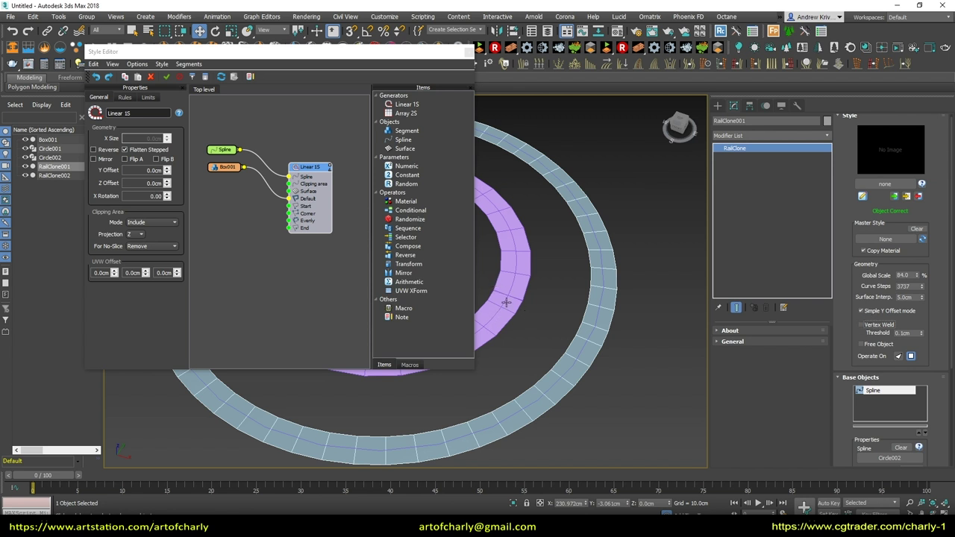
{"action": "scroll", "coordinate": [597, 328], "scroll_direction": "down", "scroll_amount": 5}
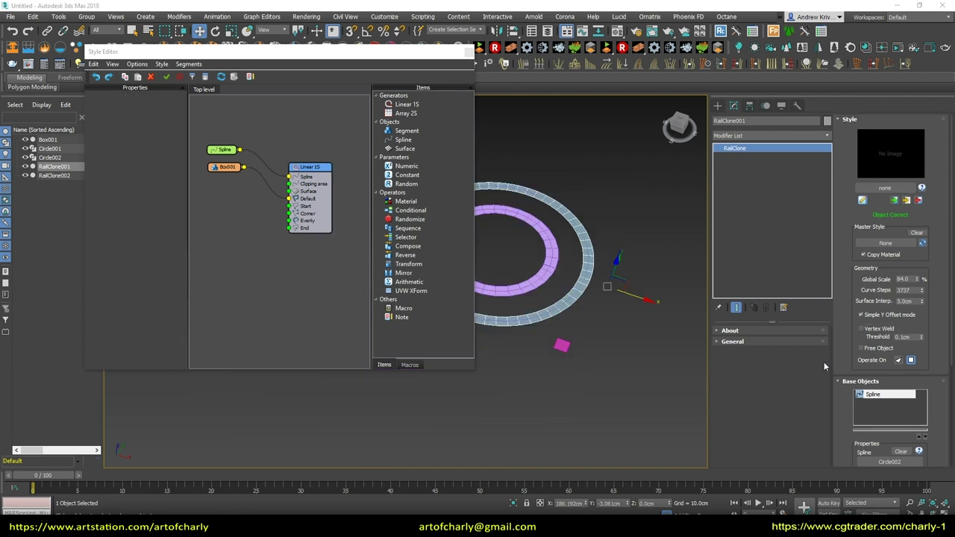
Enable Free Object and Shift-drag a copy of the ring as RailClone003
{"action": "left_click", "coordinate": [875, 349]}
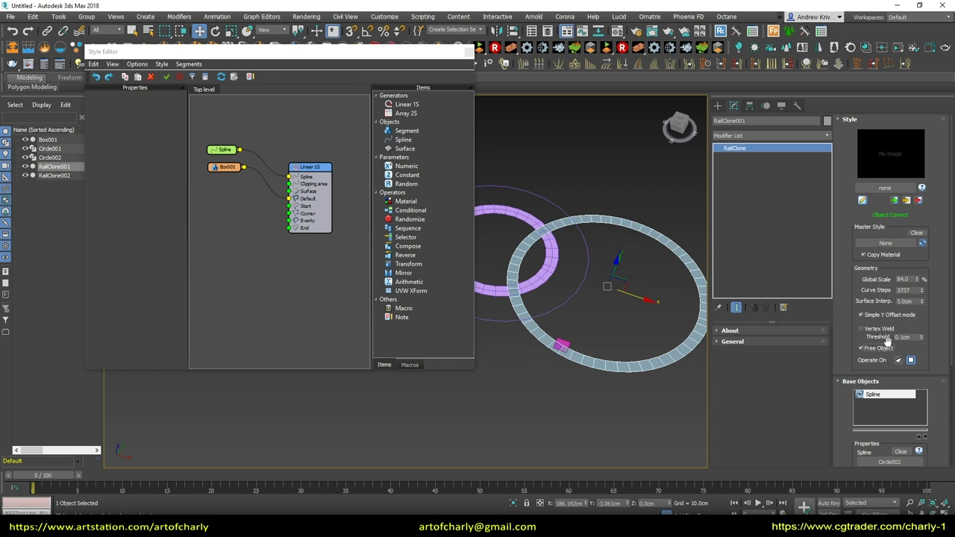
{"action": "left_click", "coordinate": [862, 348]}
{"action": "left_click_drag", "start_coordinate": [607, 286], "coordinate": [561, 340], "text": "shift"}
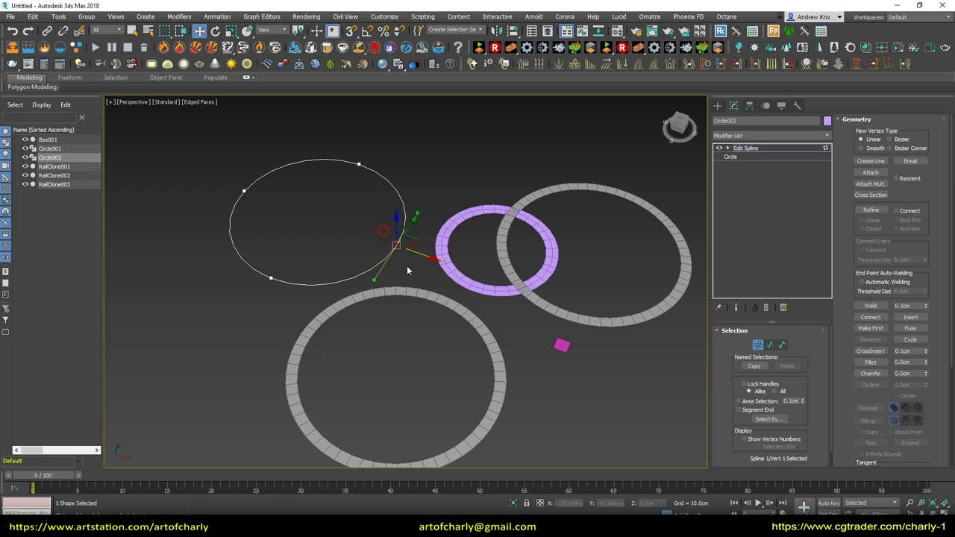
Drag Circle002's vertex handles to bend the rails into bean-shaped loops
{"action": "left_click_drag", "start_coordinate": [424, 256], "coordinate": [351, 238]}
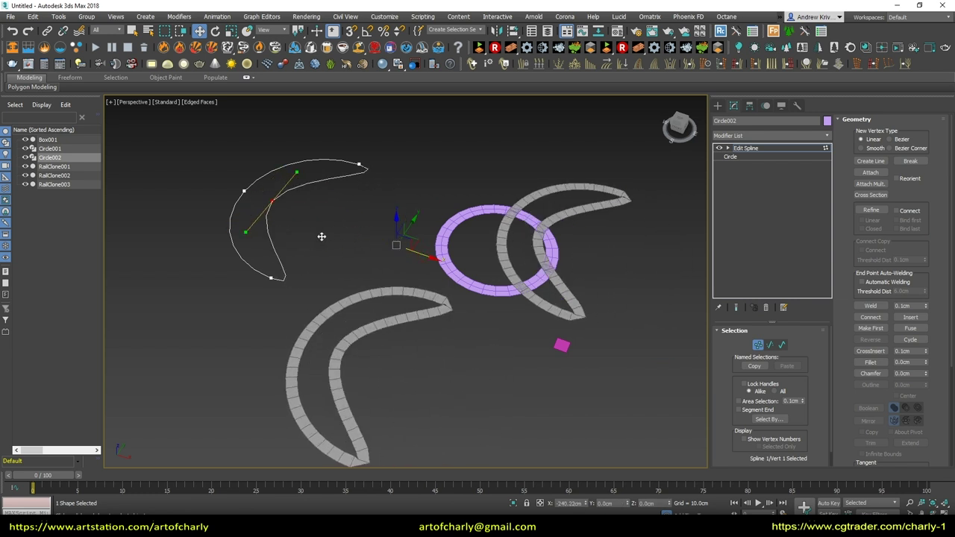
{"action": "mouse_move", "coordinate": [351, 238]}
{"action": "left_mouse_down"}
{"action": "mouse_move", "coordinate": [285, 214]}
{"action": "mouse_move", "coordinate": [350, 237]}
{"action": "left_mouse_up"}
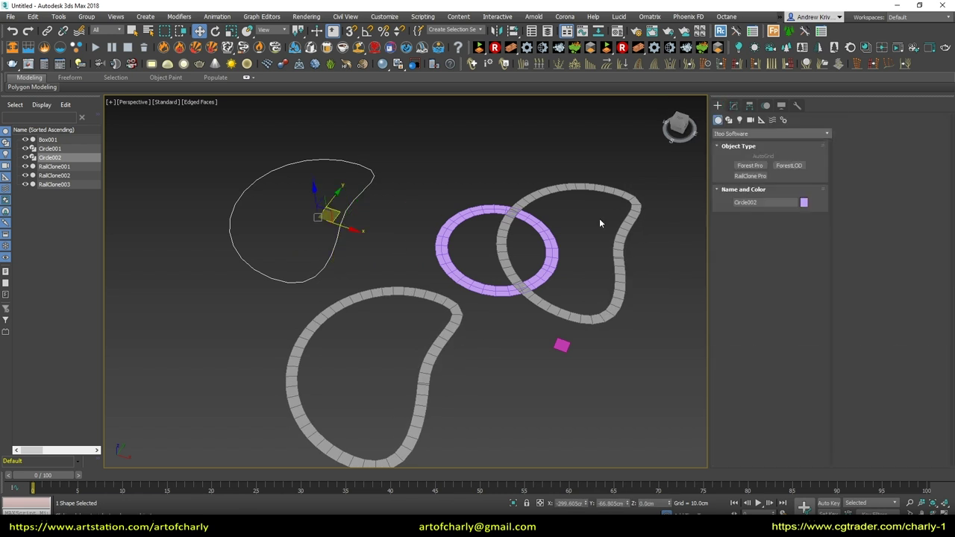
{"action": "left_click", "coordinate": [581, 222]}
{"action": "middle_click_drag", "start_coordinate": [419, 266], "coordinate": [416, 306]}
{"action": "left_click", "coordinate": [335, 272]}
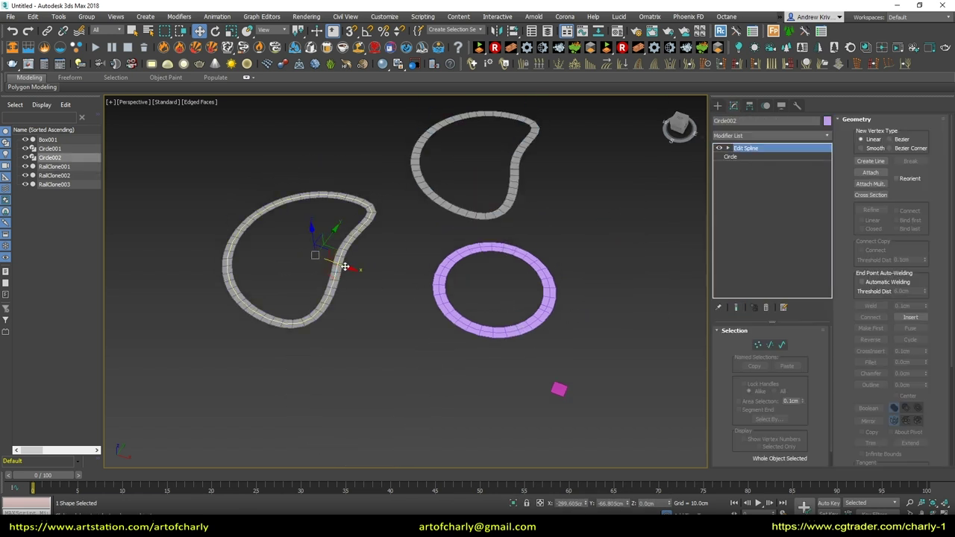
{"action": "left_click_drag", "start_coordinate": [345, 266], "coordinate": [507, 308]}
{"action": "right_click", "coordinate": [506, 308]}
{"action": "left_click", "coordinate": [338, 258]}
{"action": "middle_click_drag", "start_coordinate": [580, 385], "coordinate": [640, 405]}
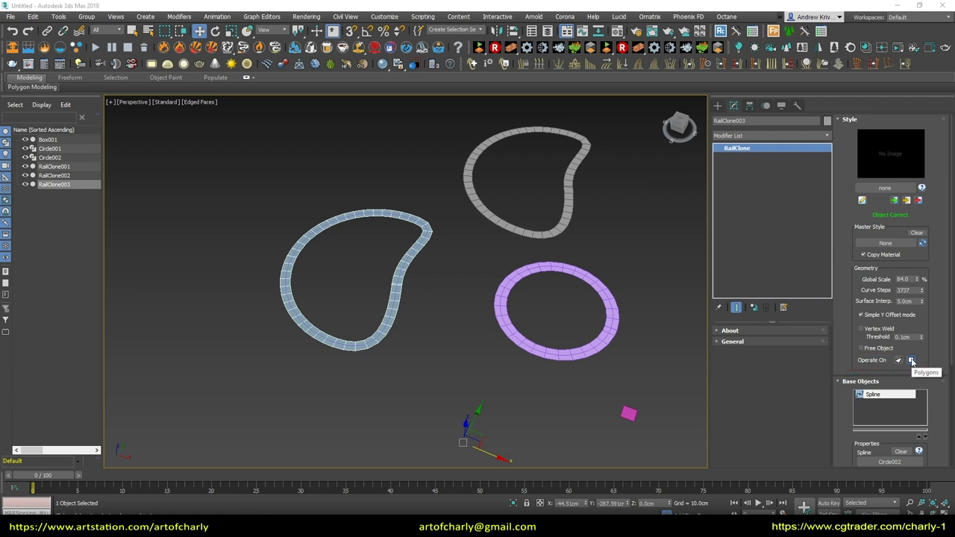
Toggle Operate On to Polygons while switching to the inner ring, RailClone002
{"action": "left_click", "coordinate": [911, 362]}
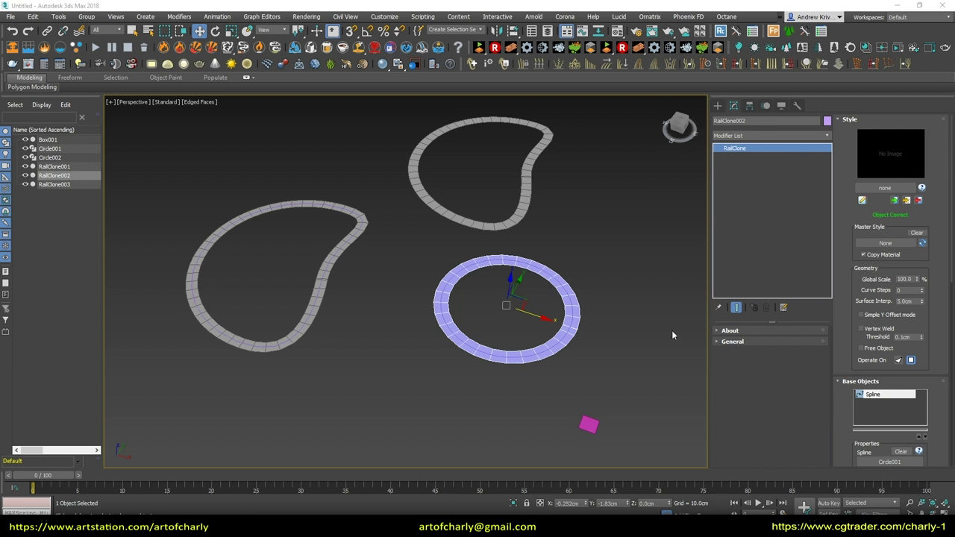
Untick Full Length and move the inner ring's Start to 204.887cm, leaving a 200.305cm arc
{"action": "left_click", "coordinate": [862, 200]}
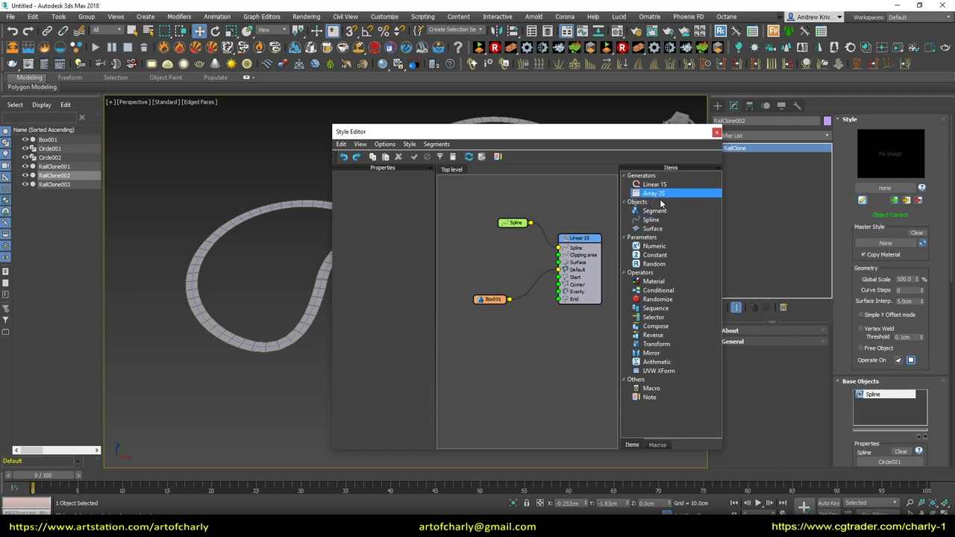
{"action": "left_click", "coordinate": [716, 132]}
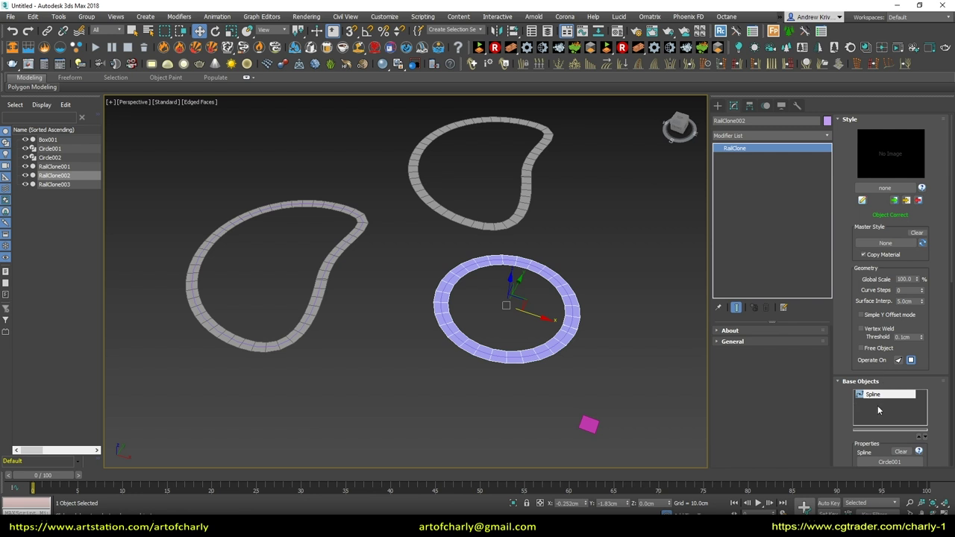
{"action": "left_click_drag", "start_coordinate": [858, 381], "coordinate": [858, 238]}
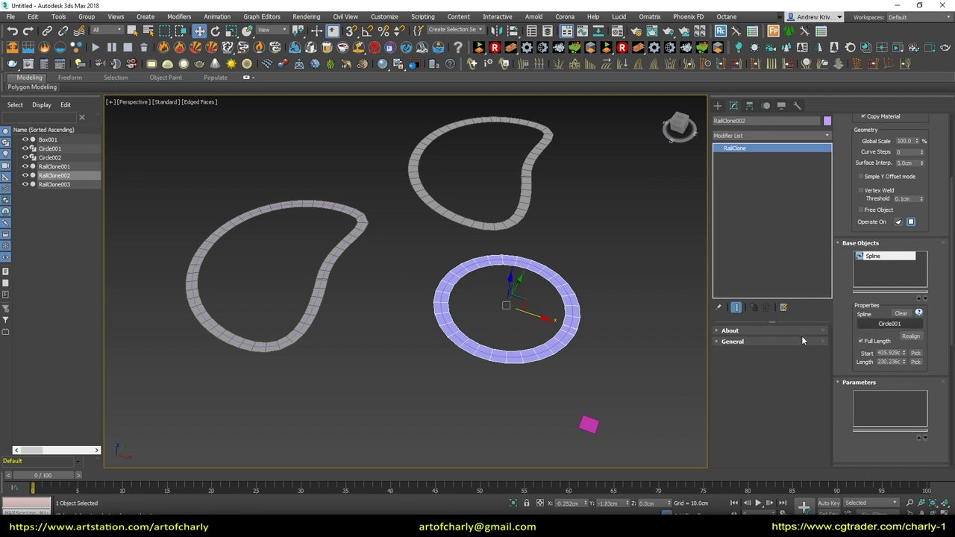
{"action": "left_click", "coordinate": [861, 341]}
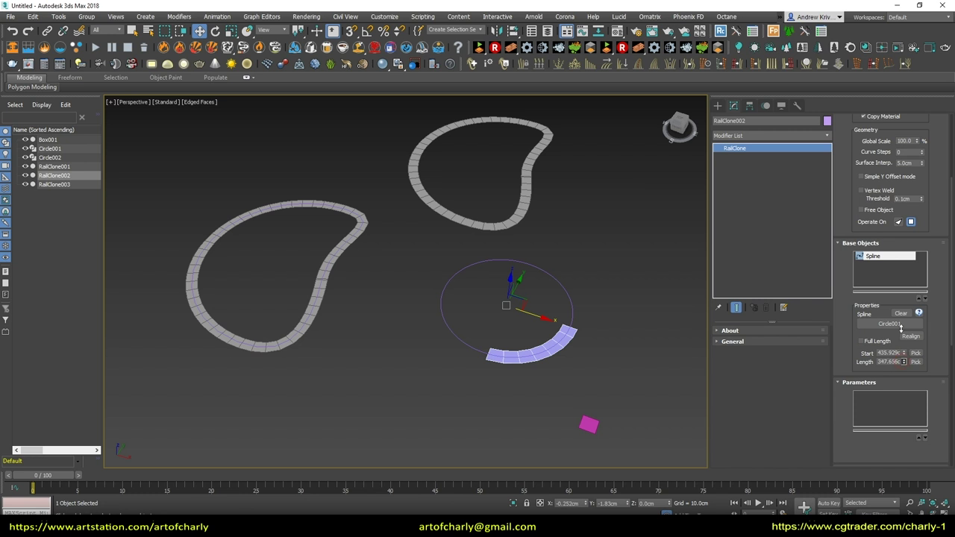
{"action": "mouse_move", "coordinate": [903, 353]}
{"action": "left_mouse_down"}
{"action": "mouse_move", "coordinate": [890, 401]}
{"action": "mouse_move", "coordinate": [896, 364]}
{"action": "mouse_move", "coordinate": [895, 387]}
{"action": "left_mouse_up"}
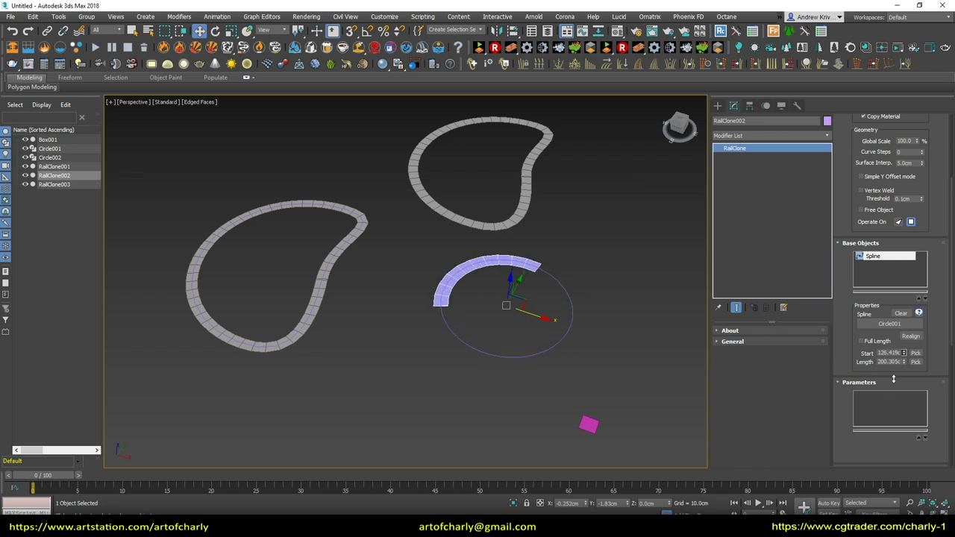
{"action": "left_click_drag", "start_coordinate": [894, 382], "coordinate": [856, 284]}
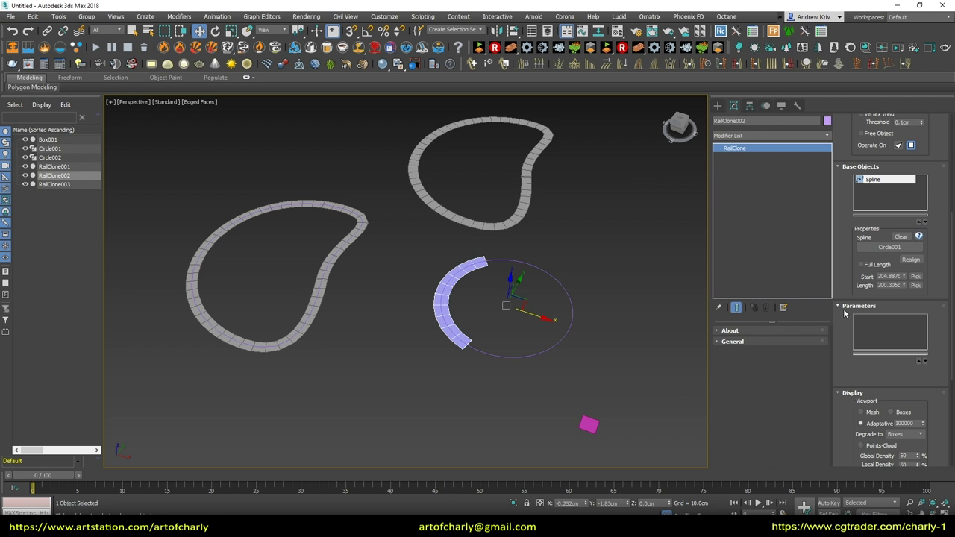
{"action": "left_click_drag", "start_coordinate": [842, 315], "coordinate": [873, 147]}
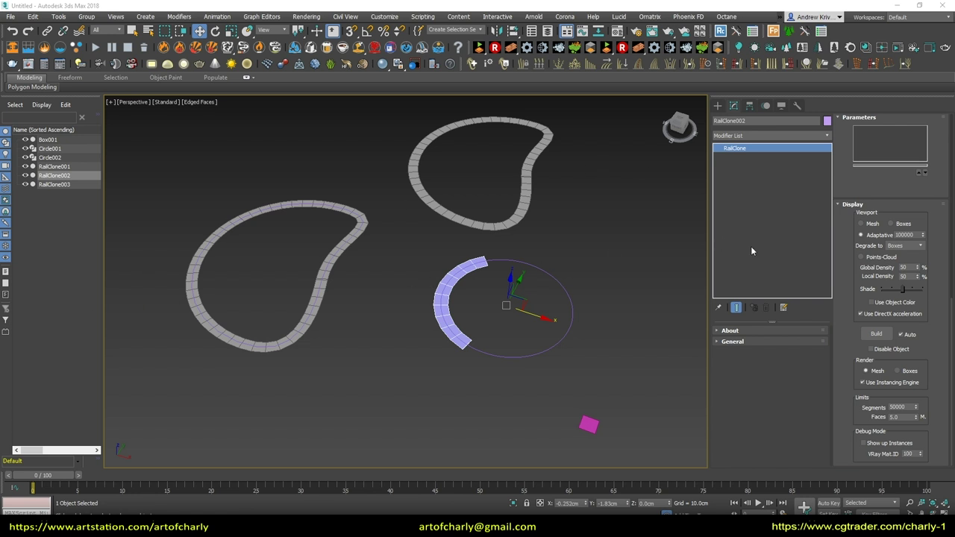
Try the Full mesh and Boxes viewport displays, then return to Adaptive
{"action": "left_click", "coordinate": [866, 224]}
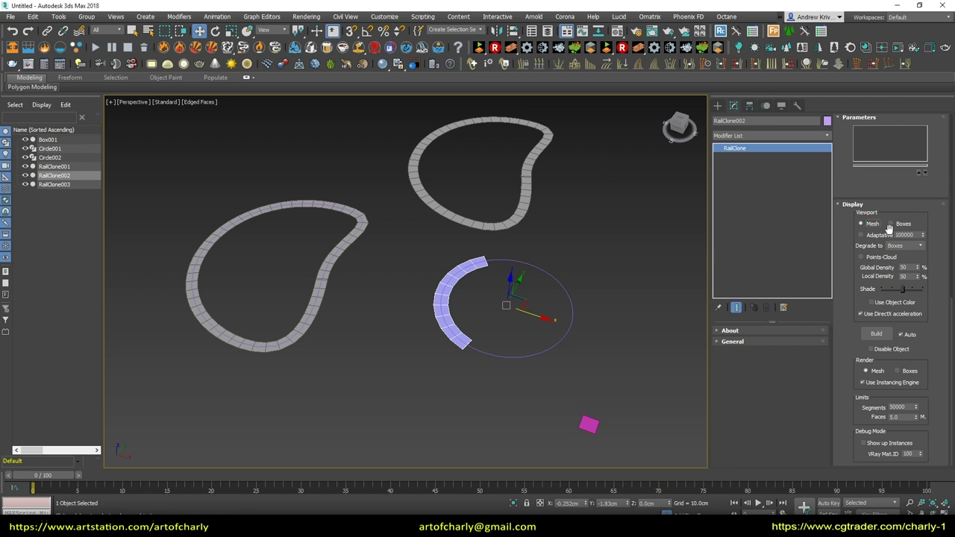
{"action": "left_click", "coordinate": [891, 224]}
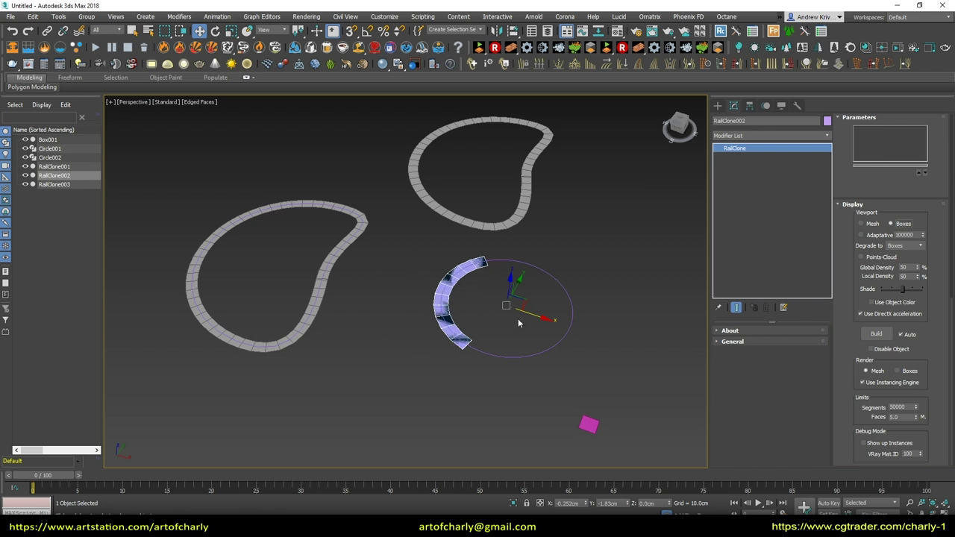
{"action": "left_click", "coordinate": [862, 235]}
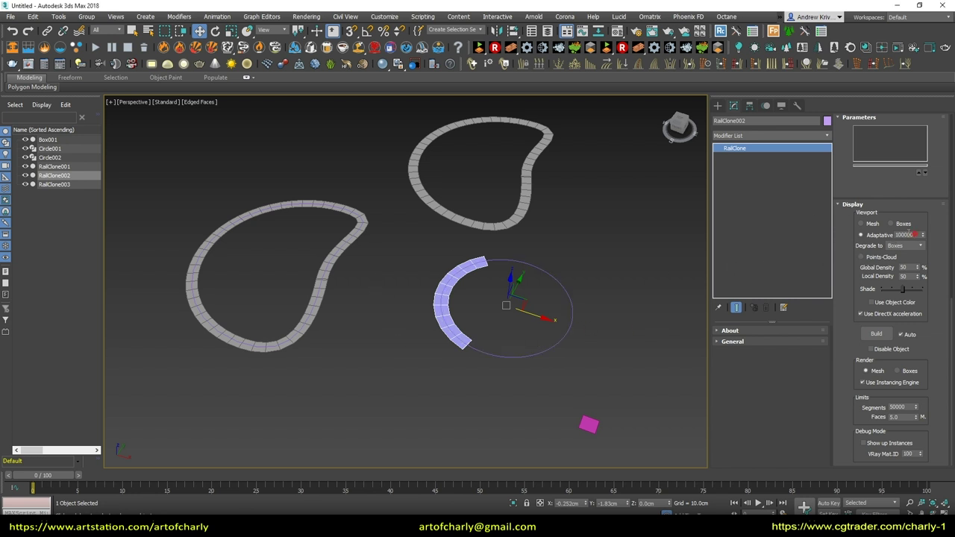
Degrade the arc to a Points-Cloud at Global Density 35 and Local Density 67, then untick Auto
{"action": "left_click", "coordinate": [900, 246]}
{"action": "left_click", "coordinate": [900, 262]}
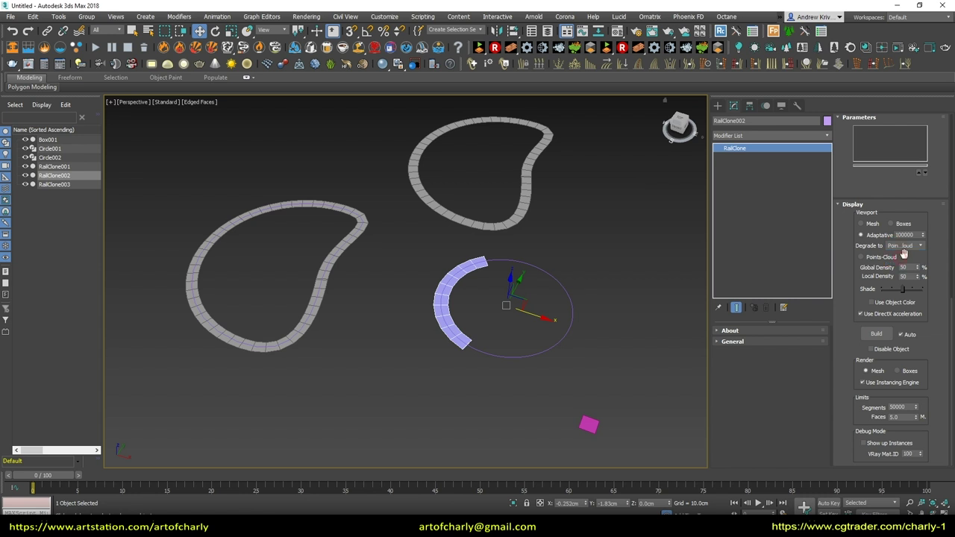
{"action": "left_click", "coordinate": [862, 257]}
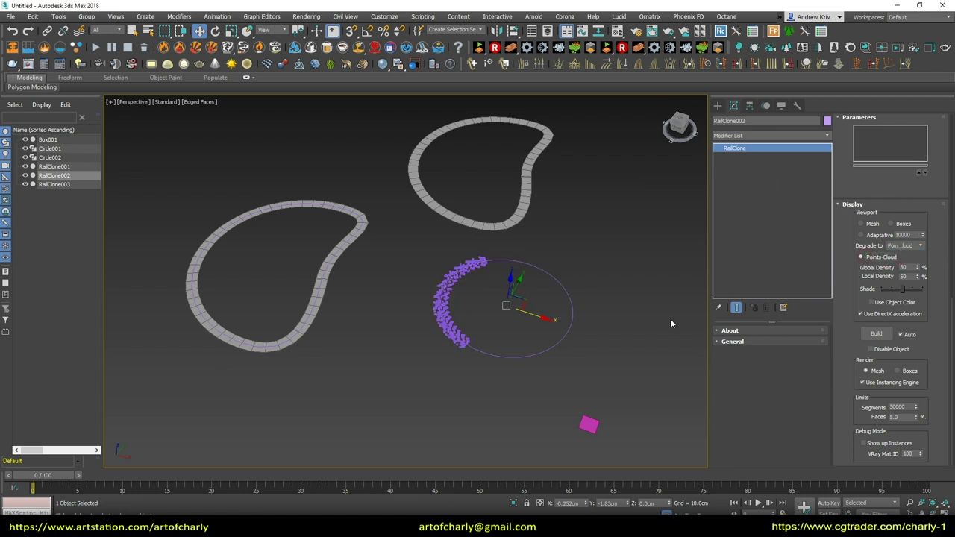
{"action": "mouse_move", "coordinate": [919, 268]}
{"action": "left_mouse_down"}
{"action": "mouse_move", "coordinate": [894, 289]}
{"action": "mouse_move", "coordinate": [926, 288]}
{"action": "mouse_move", "coordinate": [903, 290]}
{"action": "left_mouse_up"}
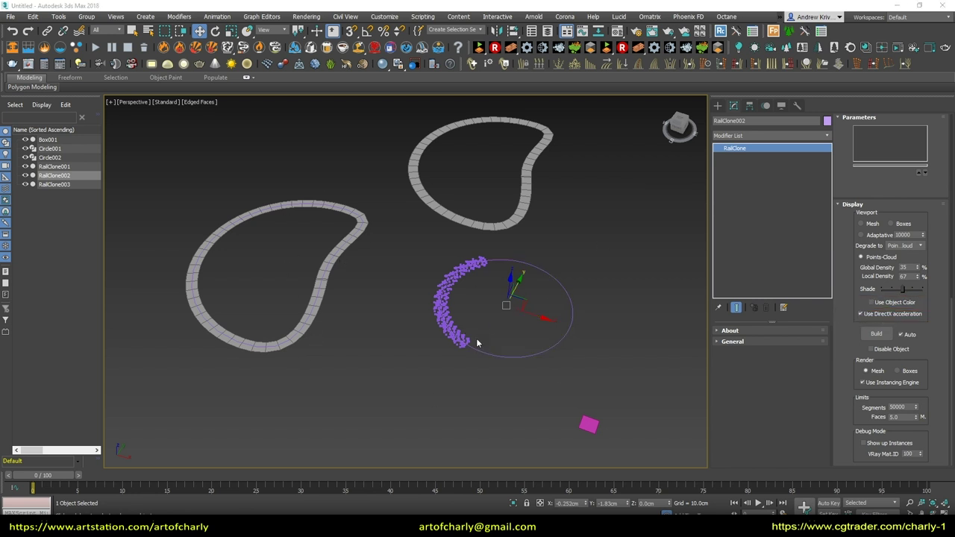
{"action": "mouse_move", "coordinate": [464, 254]}
{"action": "middle_mouse_down", "text": "alt"}
{"action": "mouse_move", "coordinate": [442, 228]}
{"action": "mouse_move", "coordinate": [442, 241]}
{"action": "middle_mouse_up", "text": "alt"}
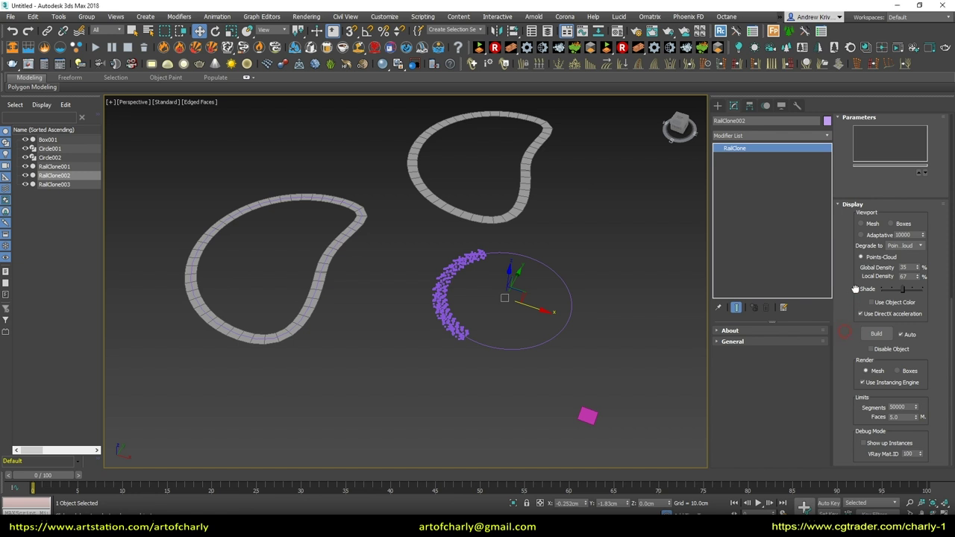
{"action": "left_click", "coordinate": [901, 337]}
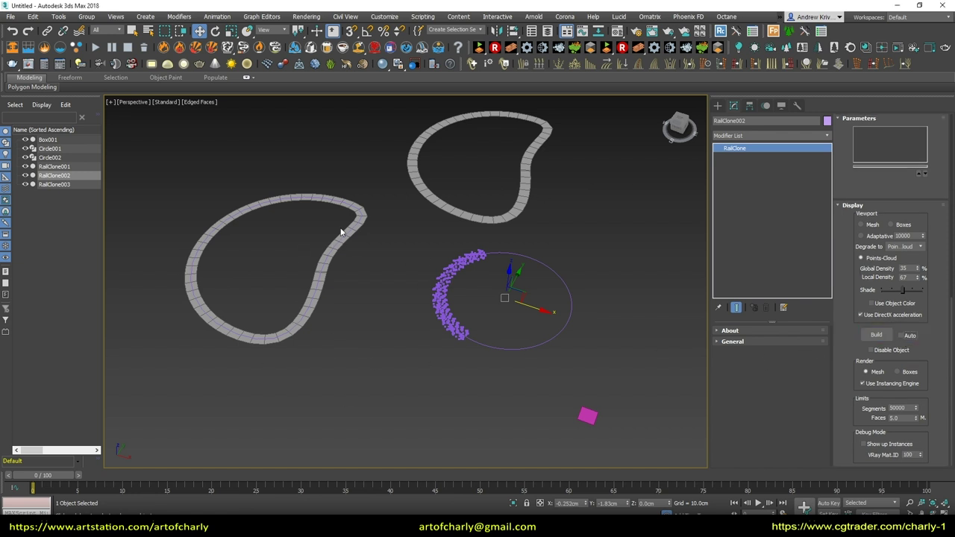
Rebuild the RailClone manually with Build and review the 50000 segments and 5.0 faces limits
{"action": "left_click", "coordinate": [887, 341]}
{"action": "left_click", "coordinate": [877, 335]}
{"action": "left_click", "coordinate": [877, 335]}
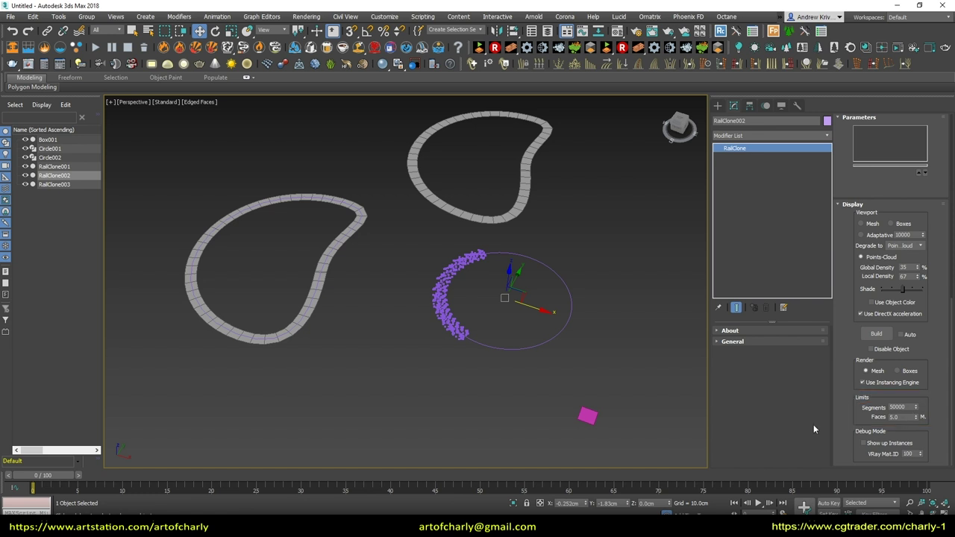
{"action": "double_click", "coordinate": [906, 408]}
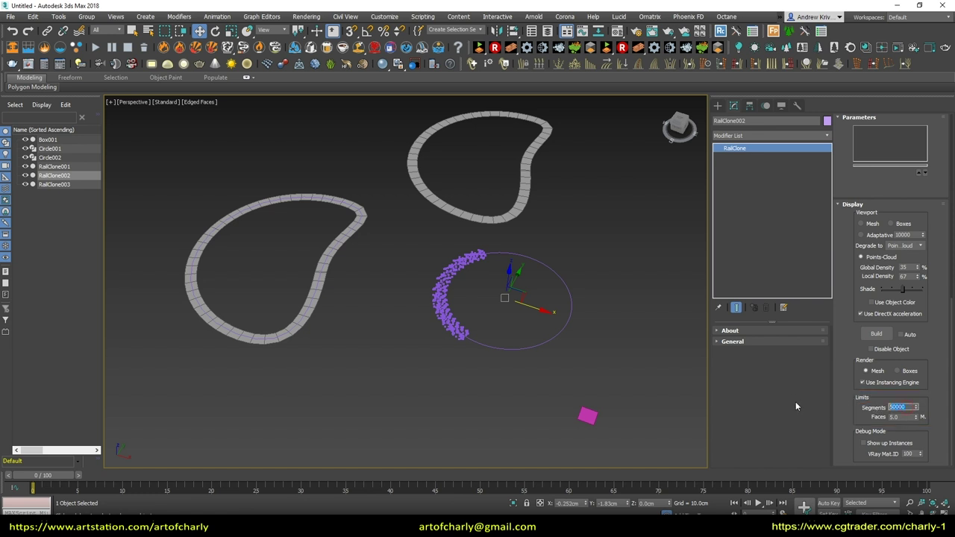
{"action": "double_click", "coordinate": [903, 417]}
{"action": "key", "text": "Return"}
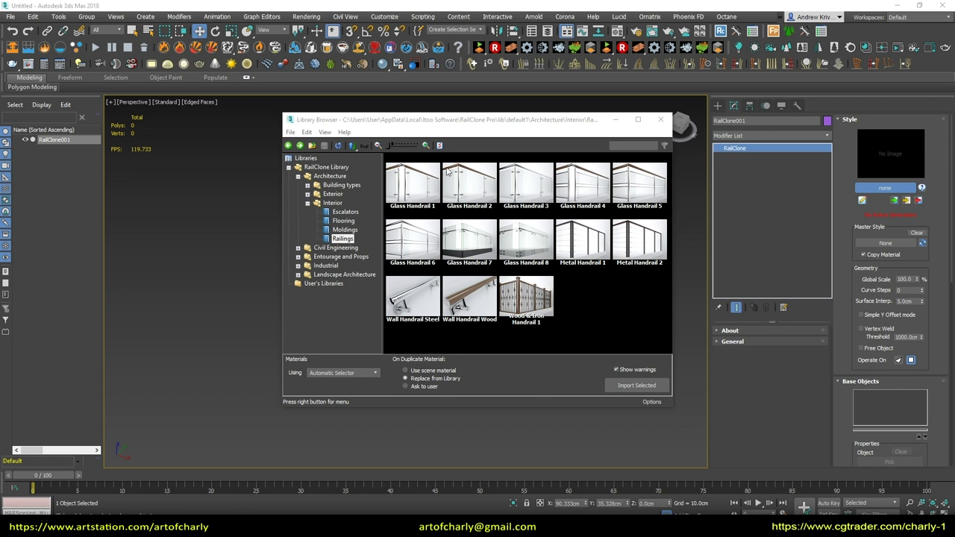
Close the RailClone Library without choosing a style, then delete the rail and its splines
{"action": "left_click", "coordinate": [734, 106]}
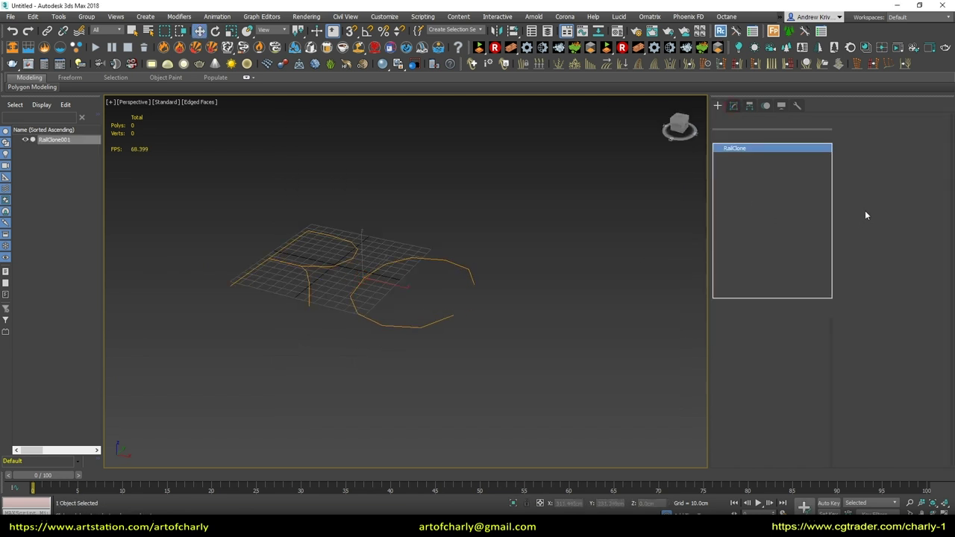
{"action": "left_click", "coordinate": [865, 188]}
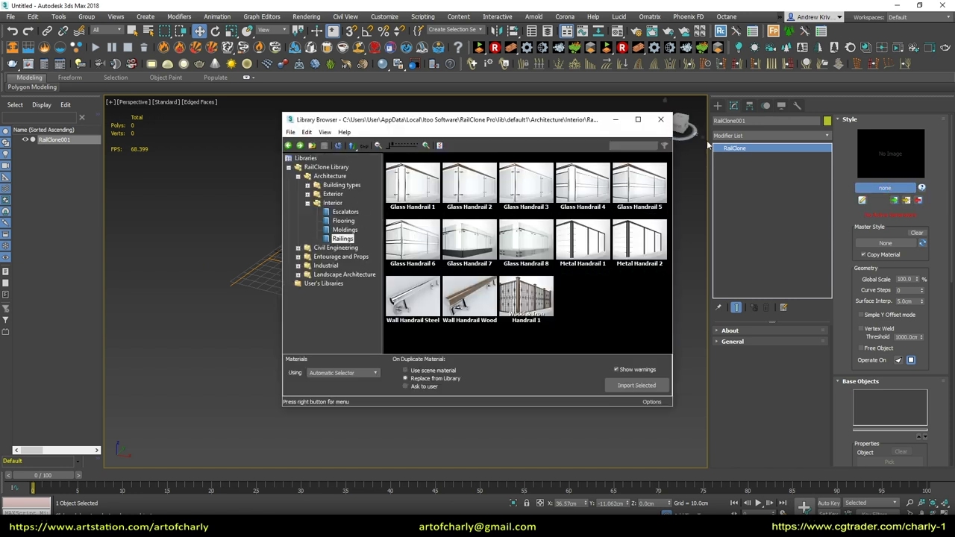
{"action": "left_click", "coordinate": [661, 120]}
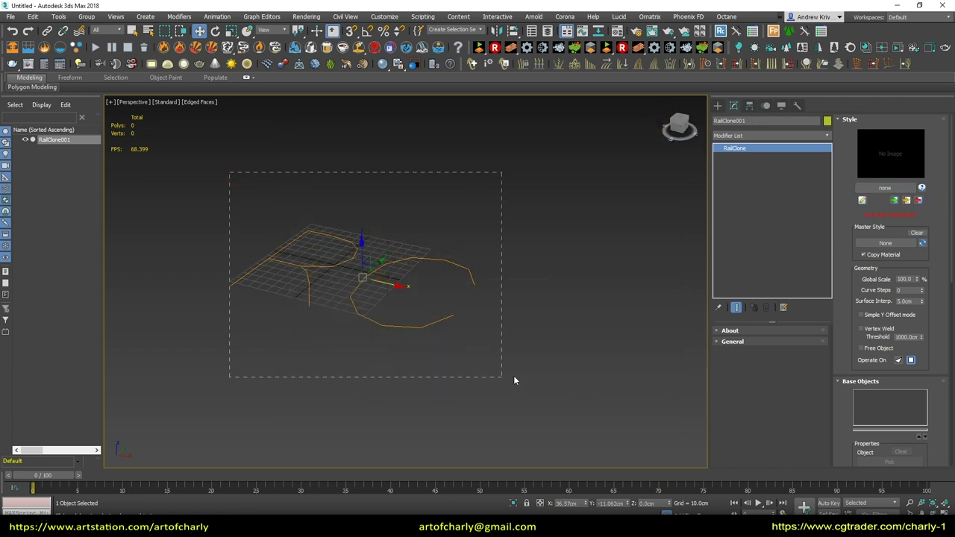
{"action": "key", "text": "Delete"}
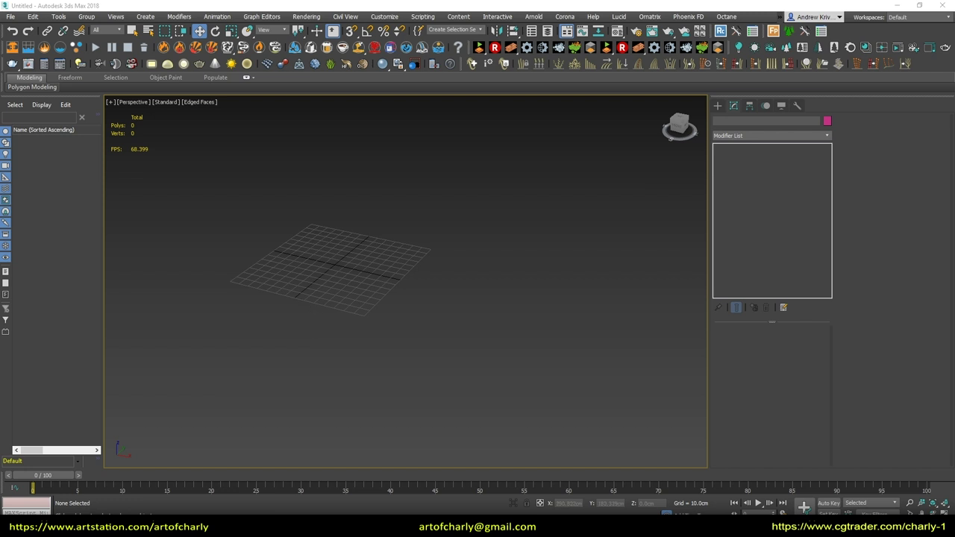
Draw half of the path as a four-vertex Line in the Top view
{"action": "left_click", "coordinate": [303, 291]}
{"action": "key", "text": "t"}
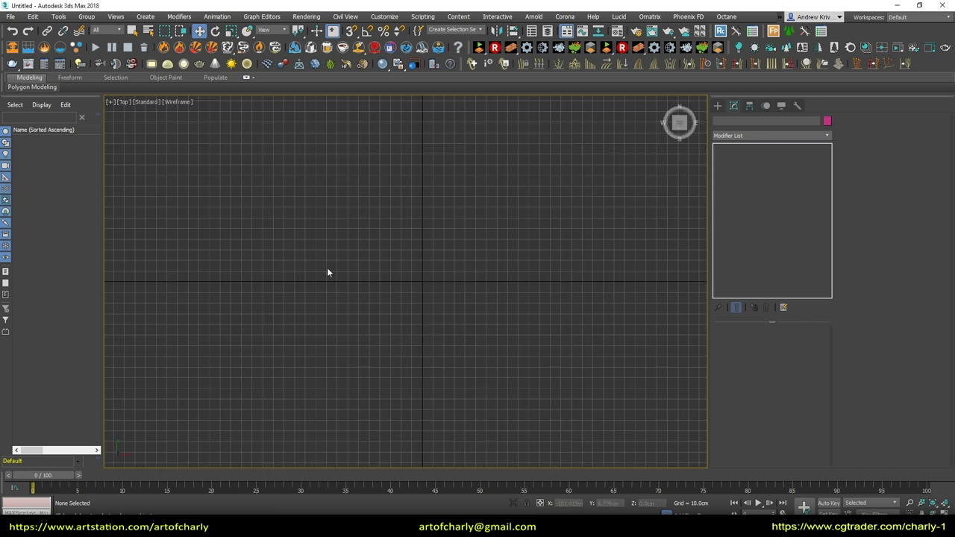
{"action": "left_click", "coordinate": [145, 17]}
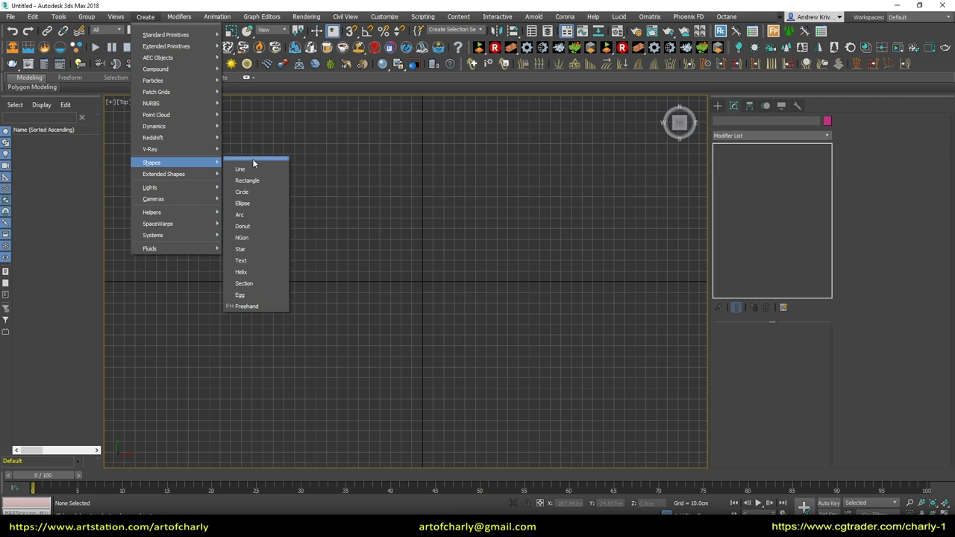
{"action": "left_click", "coordinate": [254, 164]}
{"action": "left_click", "coordinate": [236, 173]}
{"action": "left_click", "coordinate": [236, 289]}
{"action": "left_click", "coordinate": [321, 288]}
{"action": "left_click", "coordinate": [374, 340]}
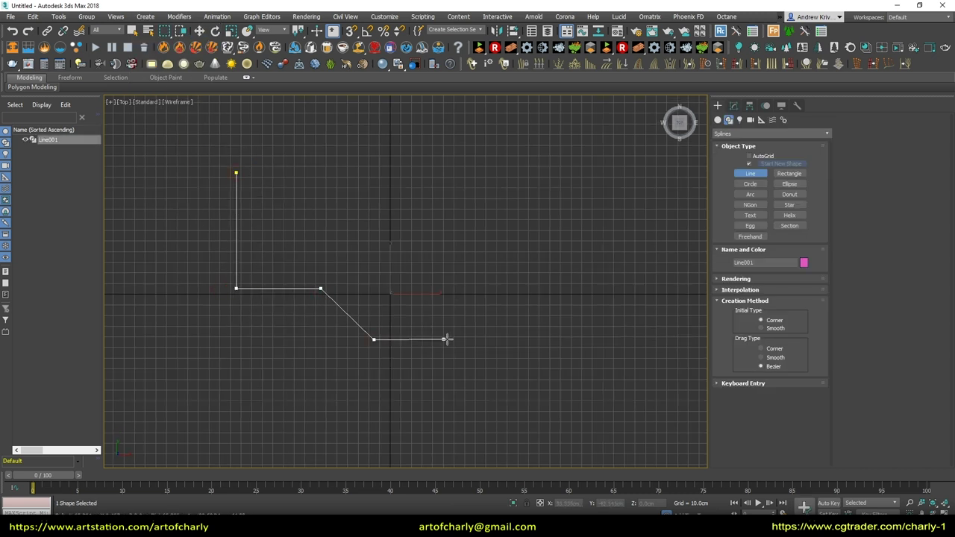
{"action": "left_click", "coordinate": [459, 340]}
{"action": "right_click", "coordinate": [460, 340]}
Make the bend vertices Smooth and lower them to shape the curved dip
{"action": "left_click_drag", "start_coordinate": [304, 277], "coordinate": [511, 384]}
{"action": "right_click", "coordinate": [510, 379]}
{"action": "left_click", "coordinate": [448, 357]}
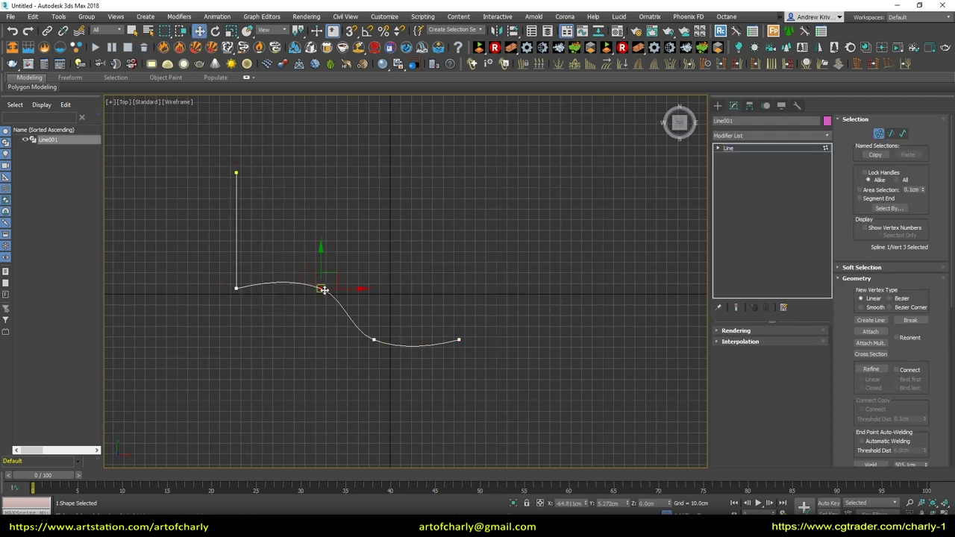
{"action": "left_click", "coordinate": [459, 339]}
{"action": "left_click_drag", "start_coordinate": [460, 299], "coordinate": [465, 316]}
{"action": "left_click", "coordinate": [321, 288]}
{"action": "left_click_drag", "start_coordinate": [320, 253], "coordinate": [320, 265]}
{"action": "left_click", "coordinate": [440, 238]}
Mirror-copy the half, weld it at the bottom of the dip, and return to Perspective
{"action": "left_click_drag", "start_coordinate": [217, 179], "coordinate": [493, 377]}
{"action": "scroll", "coordinate": [888, 298], "scroll_direction": "down", "scroll_amount": 5}
{"action": "left_click", "coordinate": [869, 390]}
{"action": "left_click_drag", "start_coordinate": [372, 305], "coordinate": [612, 265]}
{"action": "key", "text": "1"}
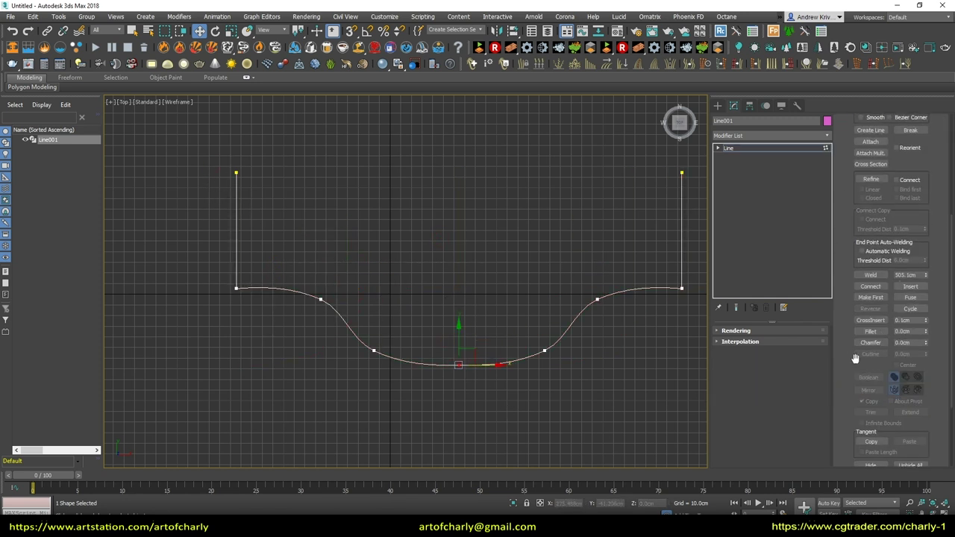
{"action": "key", "text": "p"}
{"action": "mouse_move", "coordinate": [379, 313]}
{"action": "middle_mouse_down", "text": "alt"}
{"action": "mouse_move", "coordinate": [418, 277]}
{"action": "mouse_move", "coordinate": [357, 312]}
{"action": "middle_mouse_up", "text": "alt"}
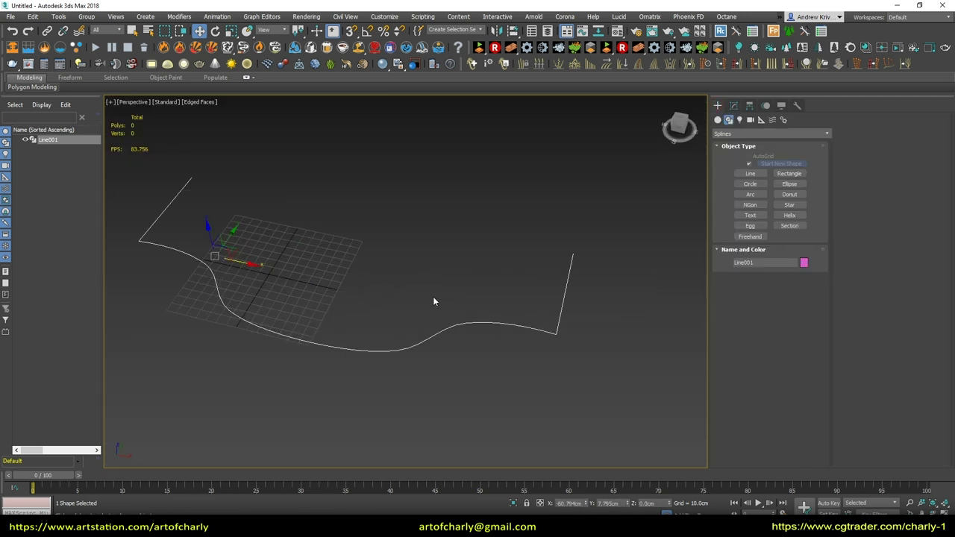
Create a RailClone object and apply the Glass Handrail 6 library style
{"action": "left_click", "coordinate": [649, 64]}
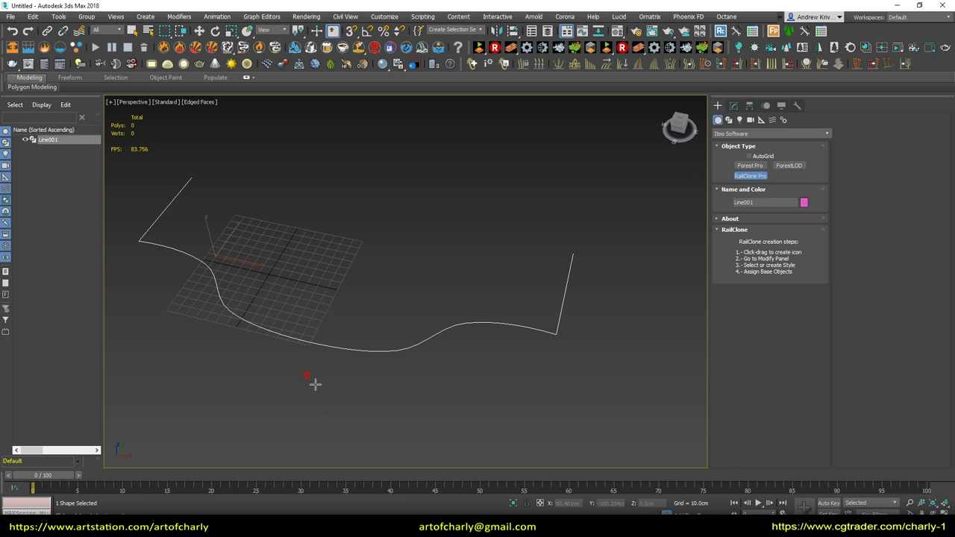
{"action": "left_click_drag", "start_coordinate": [305, 373], "coordinate": [394, 375]}
{"action": "left_click", "coordinate": [733, 106]}
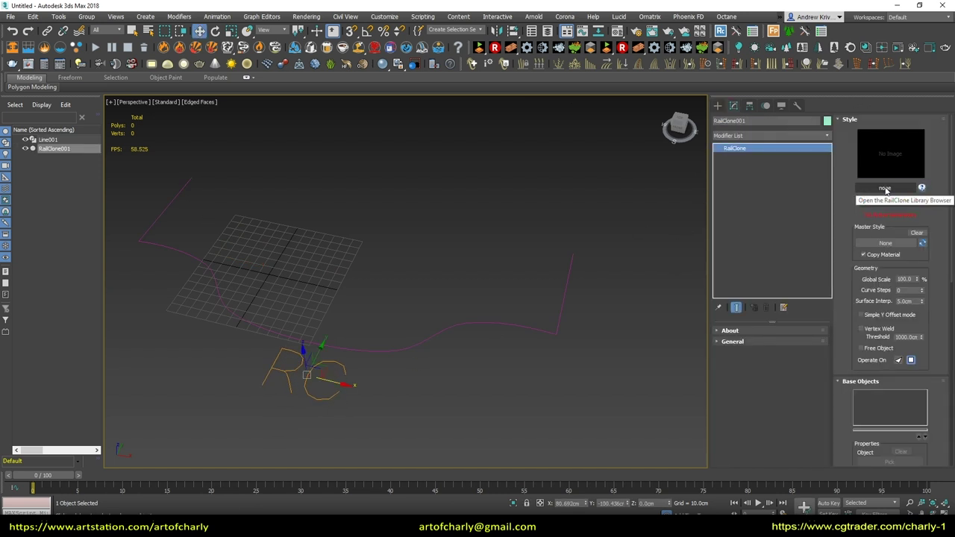
{"action": "left_click", "coordinate": [885, 188]}
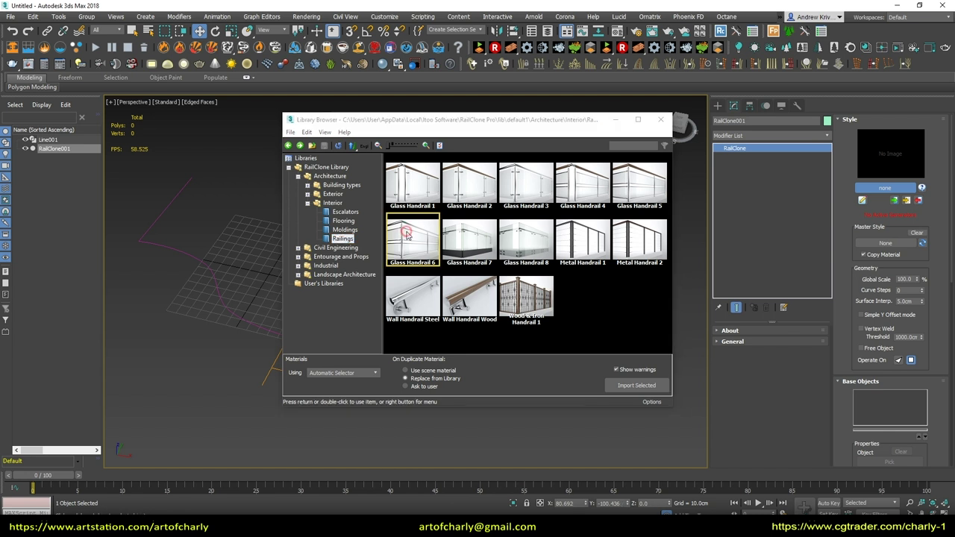
{"action": "double_click", "coordinate": [413, 241]}
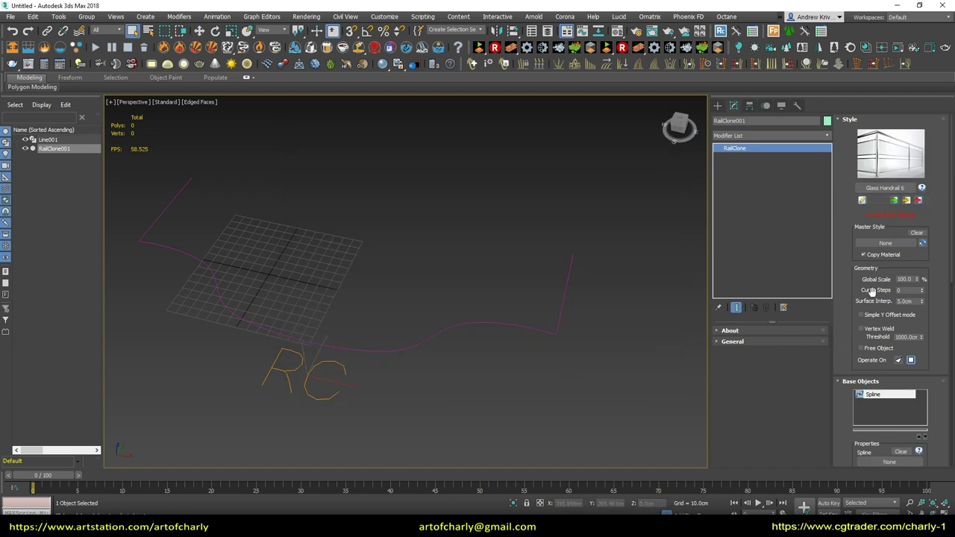
Assign Line001 as the railing's path spline
{"action": "scroll", "coordinate": [888, 374], "scroll_direction": "down", "scroll_amount": 2}
{"action": "left_click", "coordinate": [890, 376]}
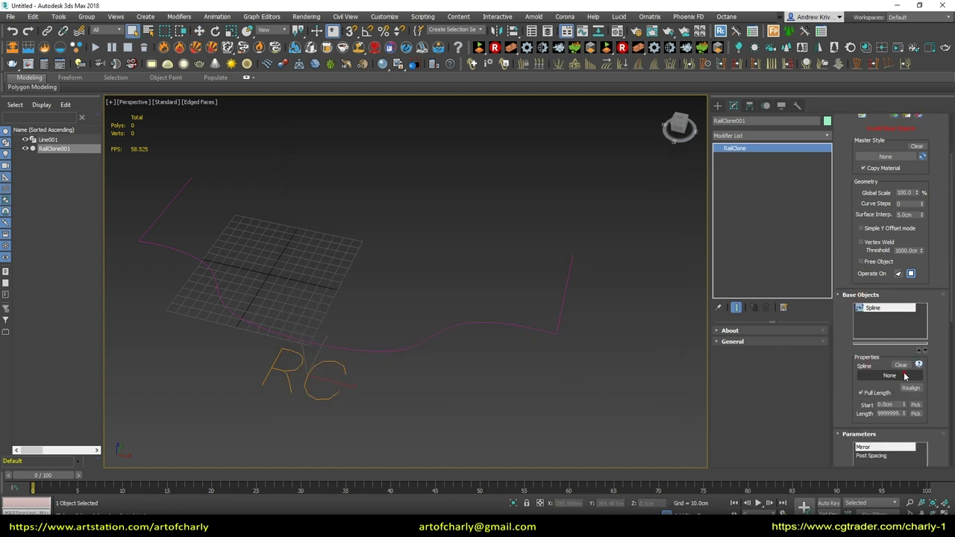
{"action": "left_click", "coordinate": [471, 323]}
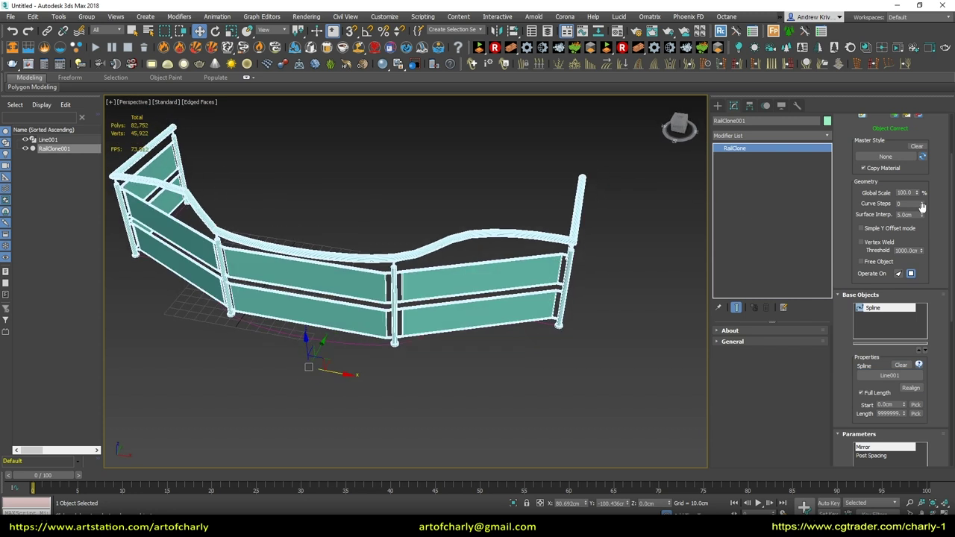
{"action": "scroll", "coordinate": [837, 166], "scroll_direction": "up", "scroll_amount": 2}
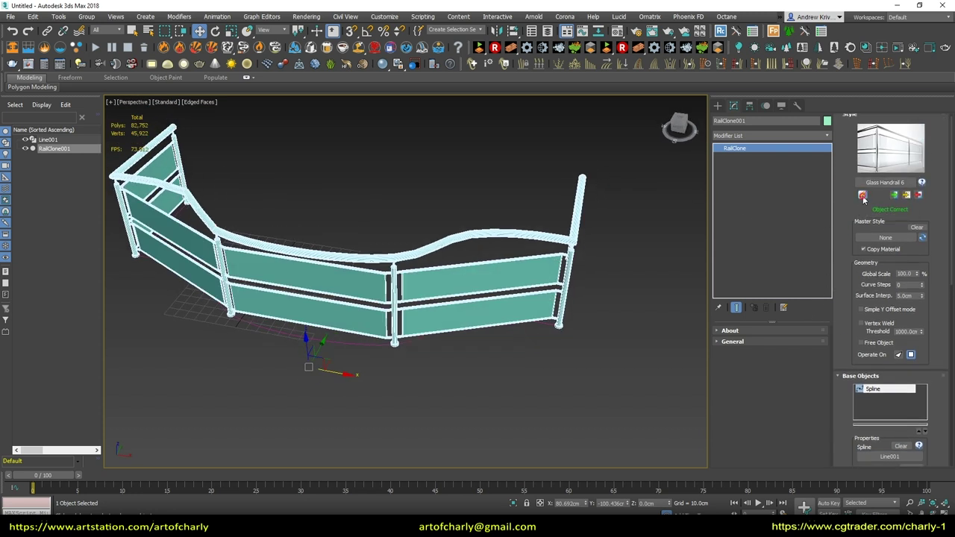
Glance at the Style Editor and Post Spacing, then delete RailClone001, leaving only Line001
{"action": "left_click", "coordinate": [862, 194]}
{"action": "left_click", "coordinate": [717, 132]}
{"action": "scroll", "coordinate": [863, 361], "scroll_direction": "down", "scroll_amount": 4}
{"action": "scroll", "coordinate": [862, 362], "scroll_direction": "down", "scroll_amount": 1}
{"action": "left_click", "coordinate": [872, 324]}
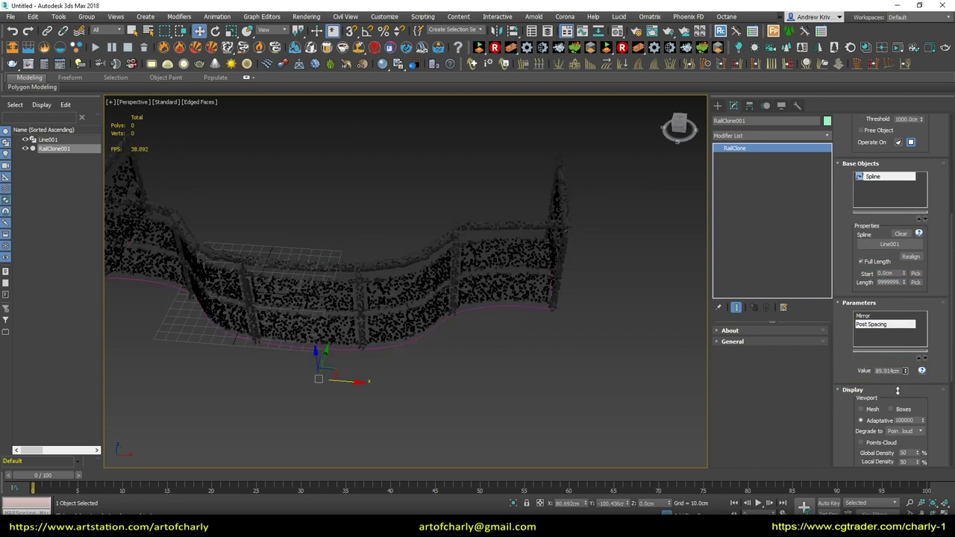
{"action": "middle_click_drag", "start_coordinate": [437, 359], "coordinate": [571, 240], "text": "alt"}
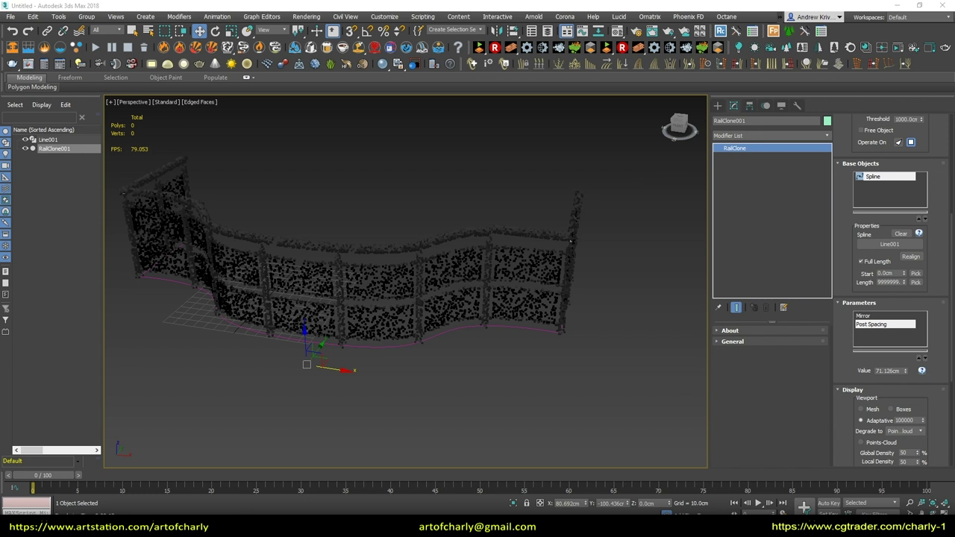
{"action": "key", "text": "Delete"}
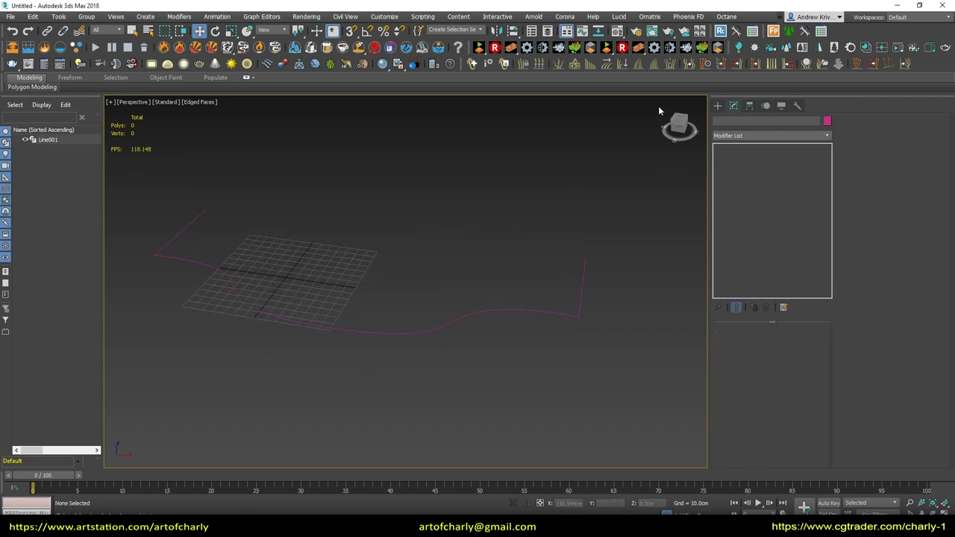
Create a new RailClone object below the spline and open its style library
{"action": "left_click", "coordinate": [739, 47]}
{"action": "left_click_drag", "start_coordinate": [285, 380], "coordinate": [323, 411]}
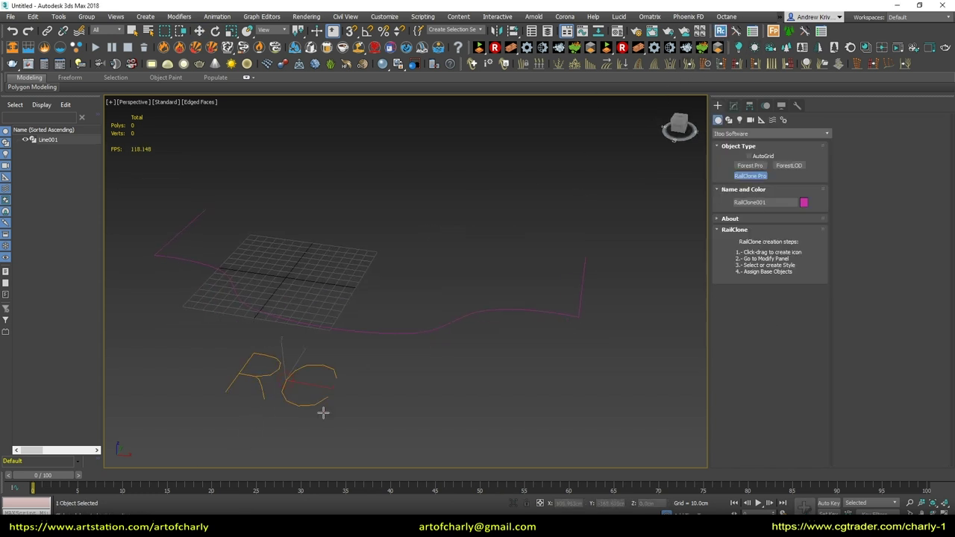
{"action": "left_click", "coordinate": [734, 106]}
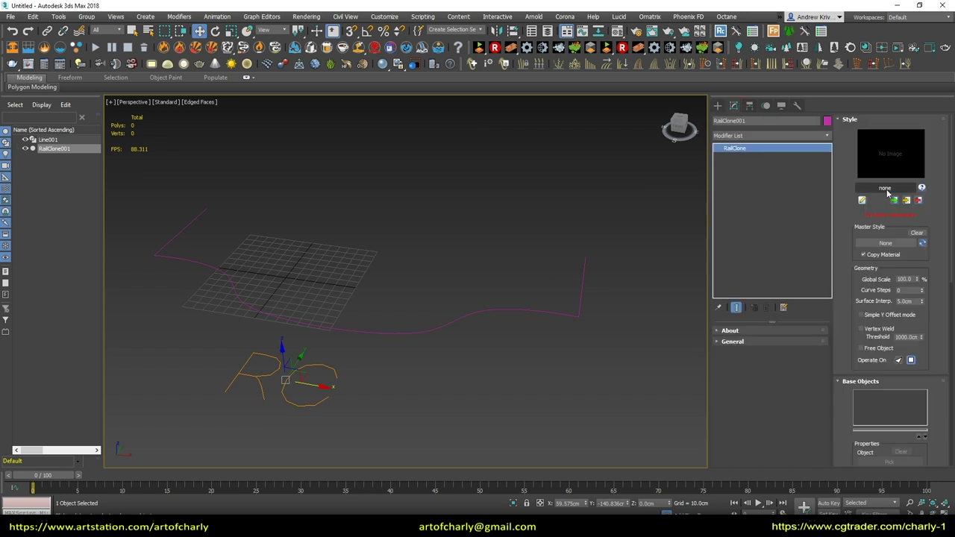
{"action": "left_click", "coordinate": [887, 191]}
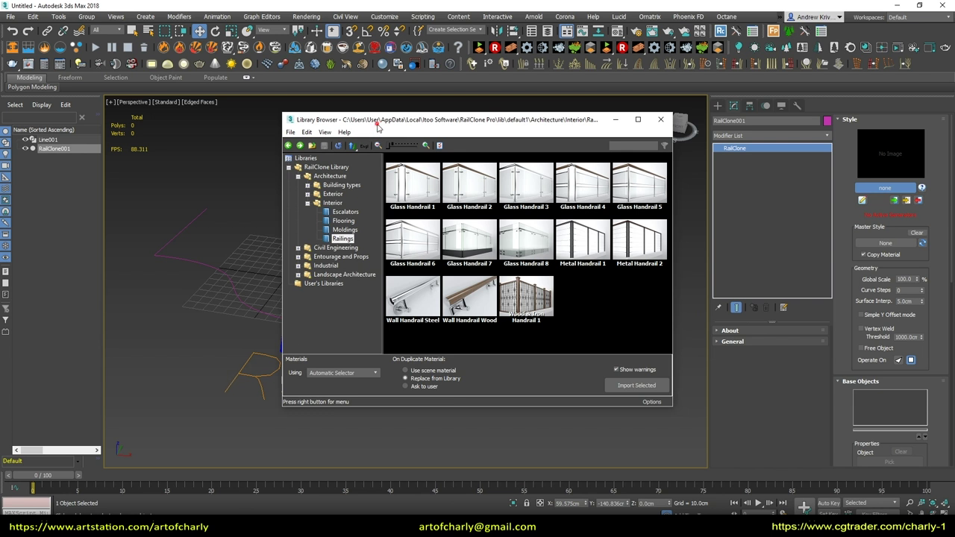
Move the library window aside and review its Materials options, keeping automatic material selection
{"action": "left_click_drag", "start_coordinate": [377, 122], "coordinate": [412, 111]}
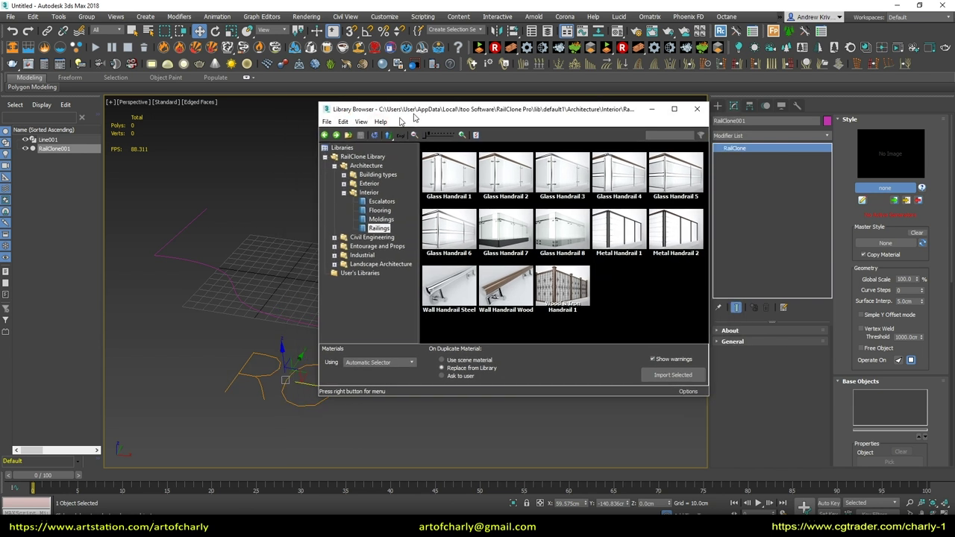
{"action": "left_click", "coordinate": [353, 363]}
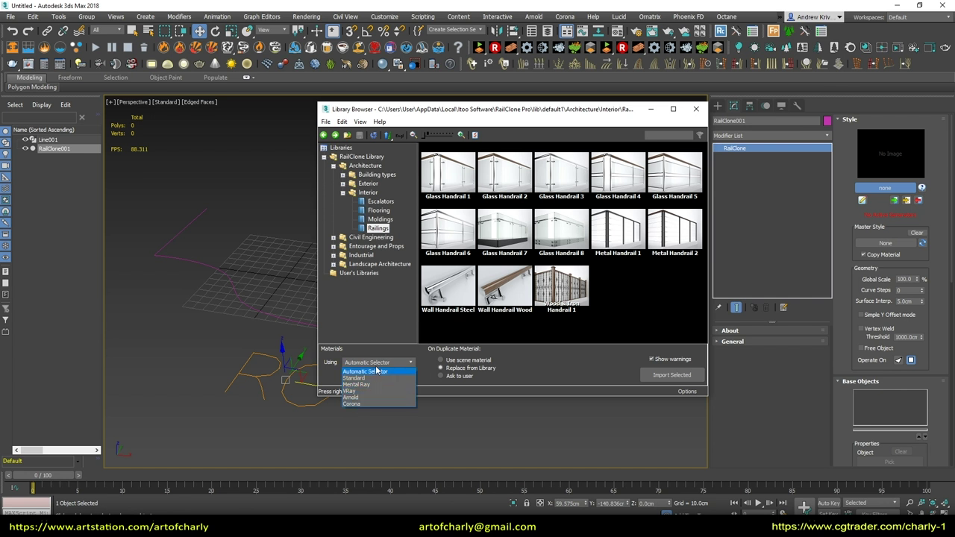
{"action": "left_click", "coordinate": [380, 371]}
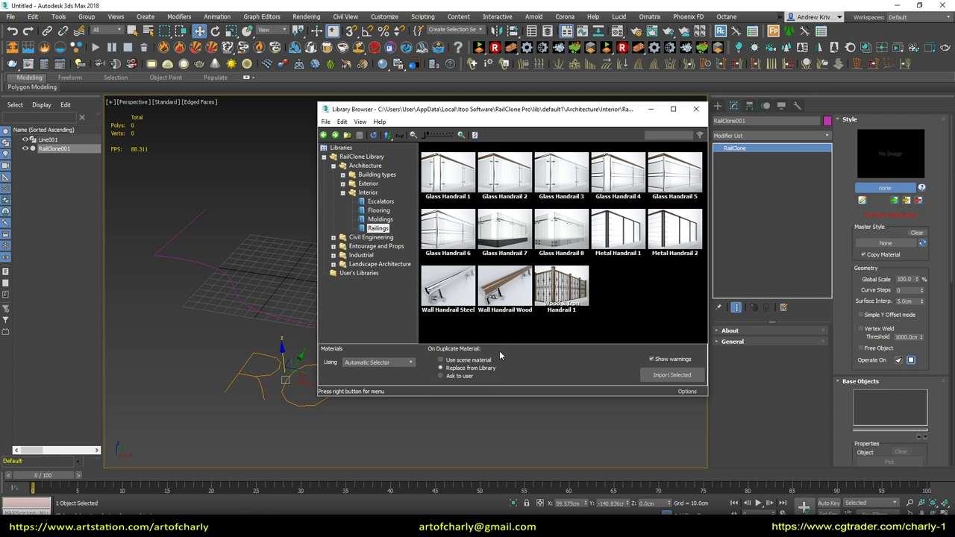
{"action": "left_click", "coordinate": [478, 360]}
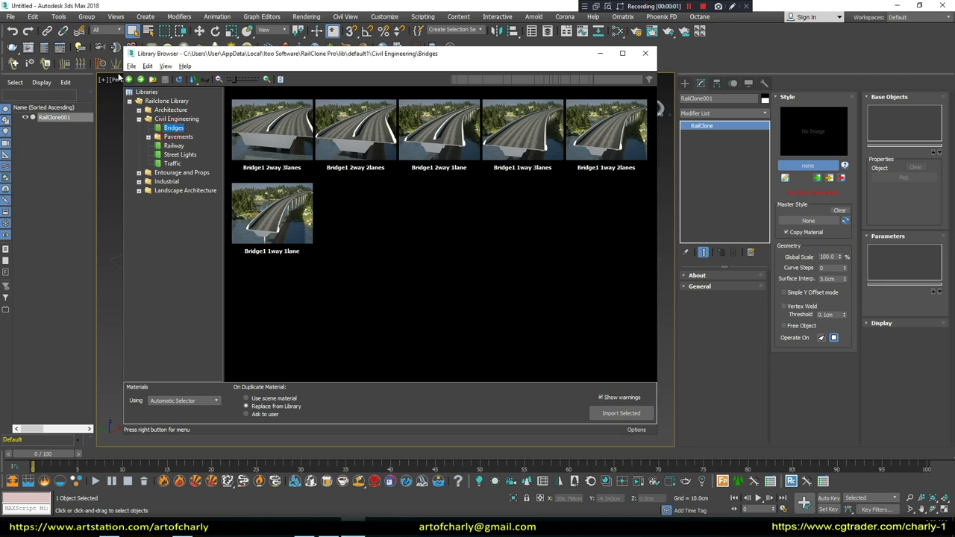
Step back and forth through previously viewed library categories
{"action": "left_click", "coordinate": [140, 80]}
{"action": "left_click", "coordinate": [139, 80]}
{"action": "left_click", "coordinate": [140, 80]}
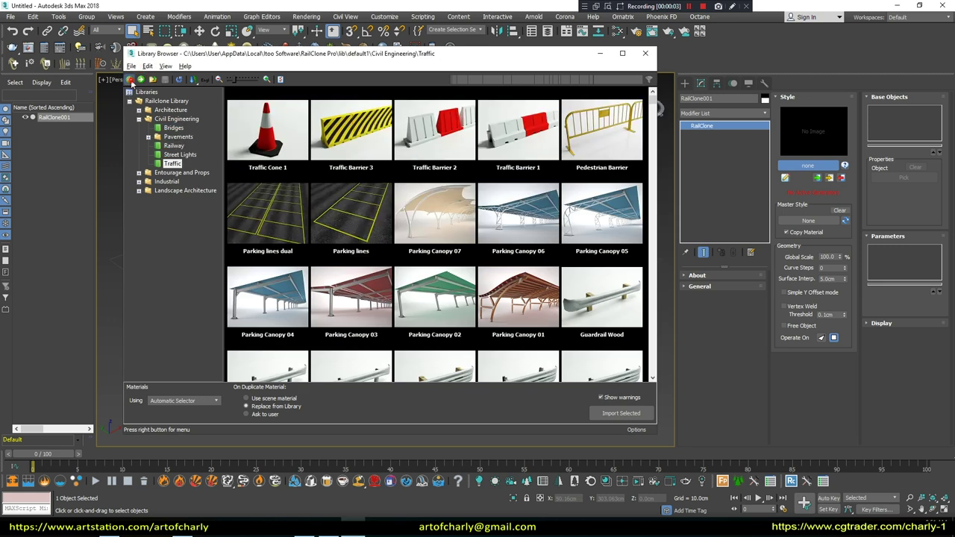
{"action": "left_click", "coordinate": [129, 80]}
{"action": "left_click", "coordinate": [129, 80]}
{"action": "left_click", "coordinate": [130, 80]}
{"action": "left_click", "coordinate": [130, 80]}
{"action": "left_click", "coordinate": [130, 80]}
{"action": "left_click", "coordinate": [130, 80]}
Go up to the library's top-level folders and collapse the folder tree
{"action": "left_click", "coordinate": [130, 81]}
{"action": "left_click", "coordinate": [141, 80]}
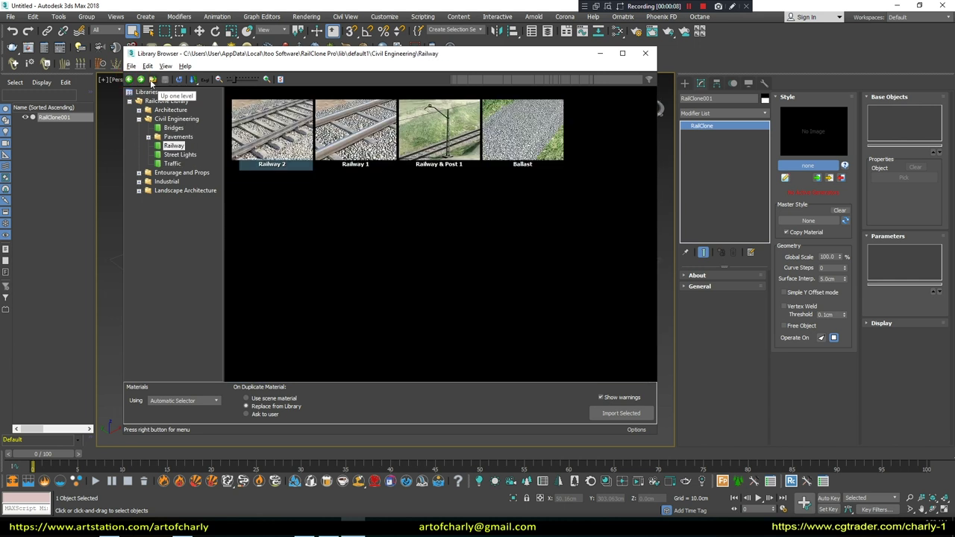
{"action": "left_click", "coordinate": [151, 80]}
{"action": "left_click", "coordinate": [151, 80]}
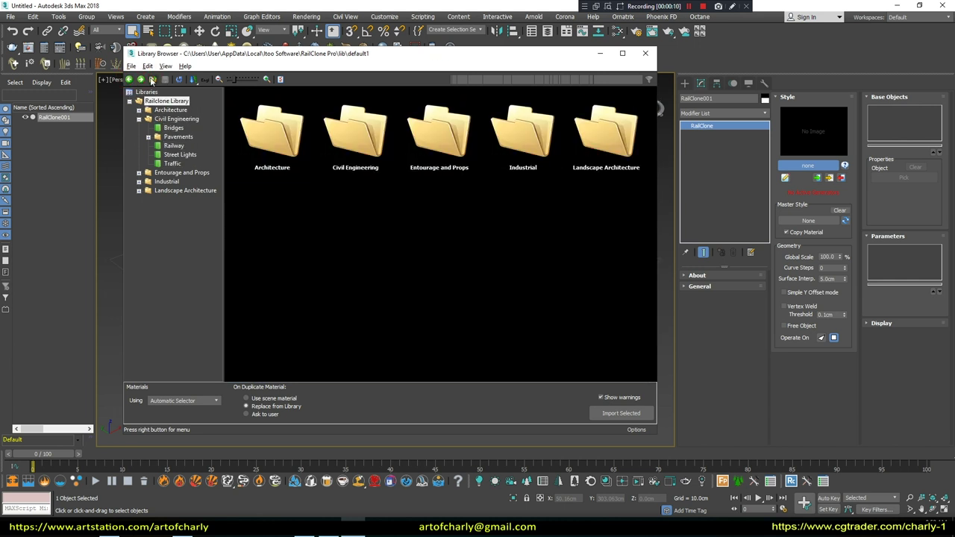
{"action": "left_click", "coordinate": [177, 80]}
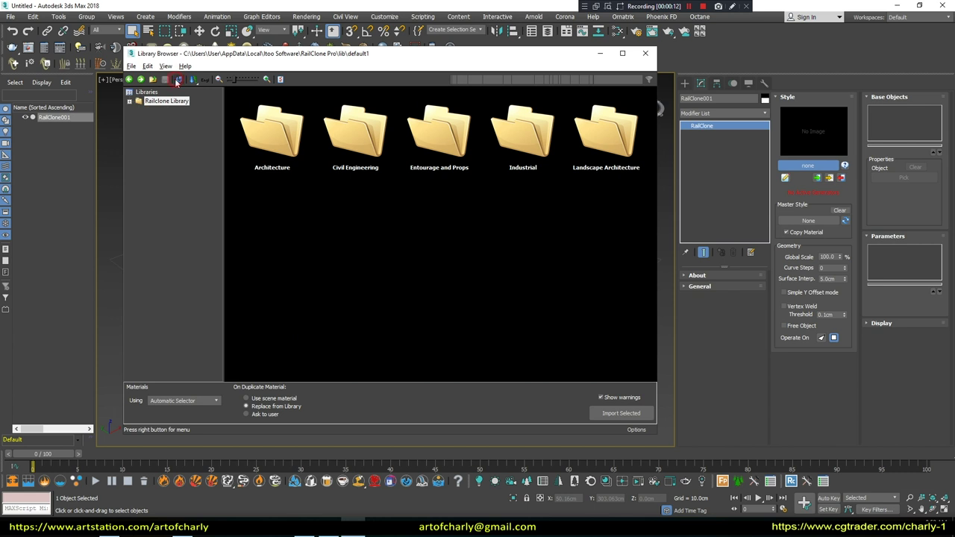
{"action": "left_click", "coordinate": [177, 79]}
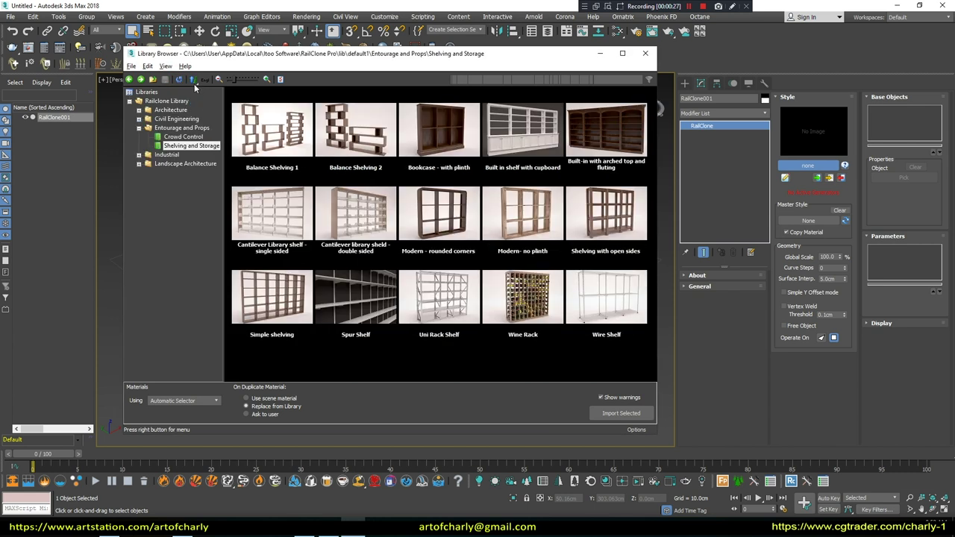
Toggle the sort order, resize thumbnails, check Options, and show the Crowd Control styles
{"action": "left_click", "coordinate": [193, 81]}
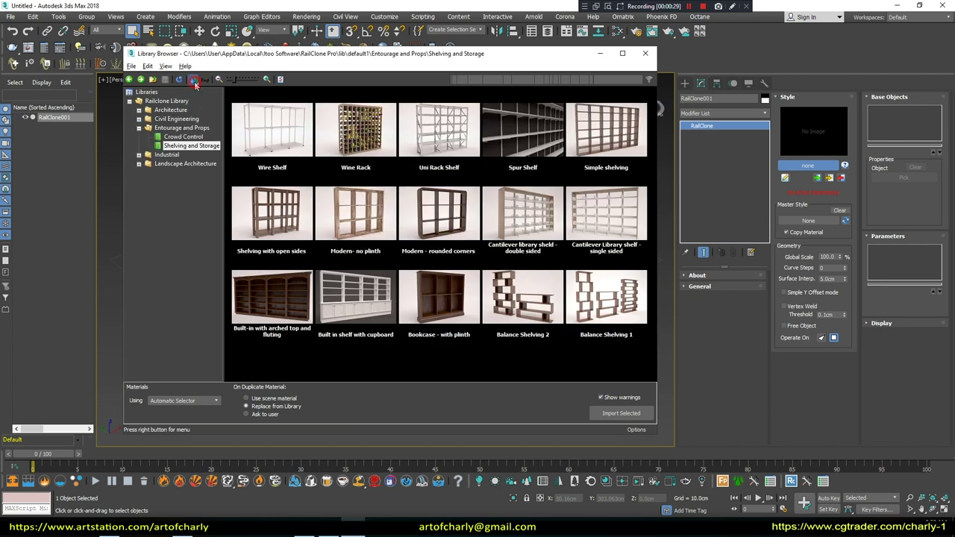
{"action": "left_click", "coordinate": [193, 81]}
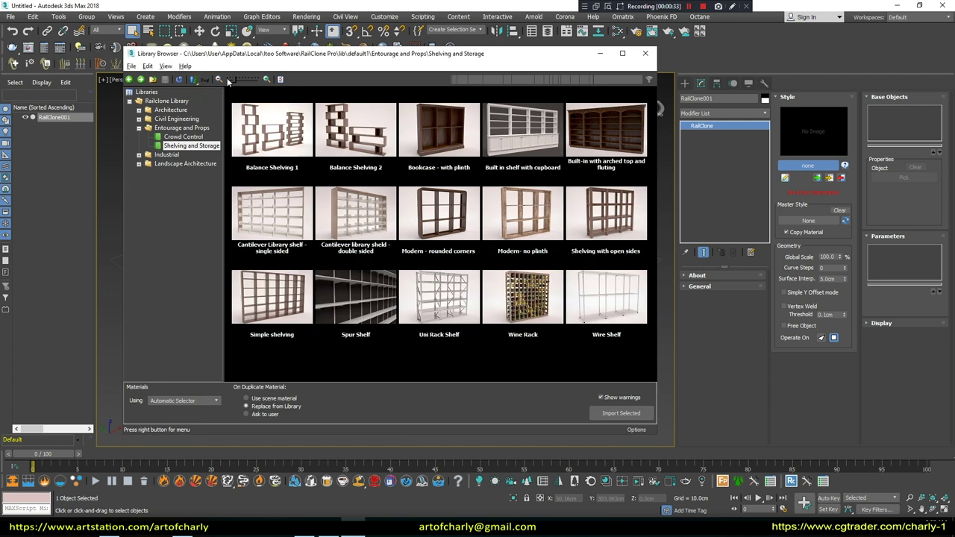
{"action": "mouse_move", "coordinate": [231, 80]}
{"action": "left_mouse_down"}
{"action": "mouse_move", "coordinate": [254, 80]}
{"action": "mouse_move", "coordinate": [233, 80]}
{"action": "left_mouse_up"}
{"action": "left_click", "coordinate": [636, 430]}
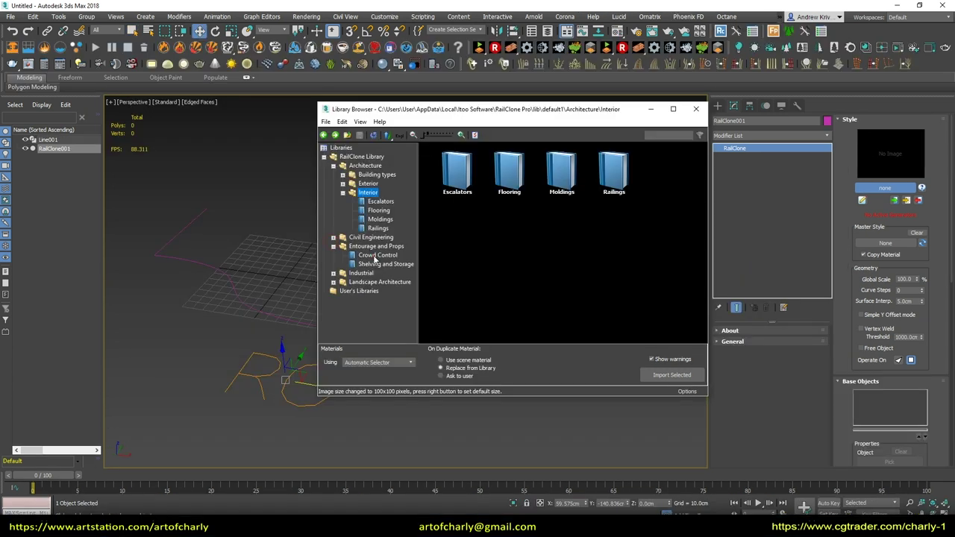
{"action": "left_click", "coordinate": [376, 258]}
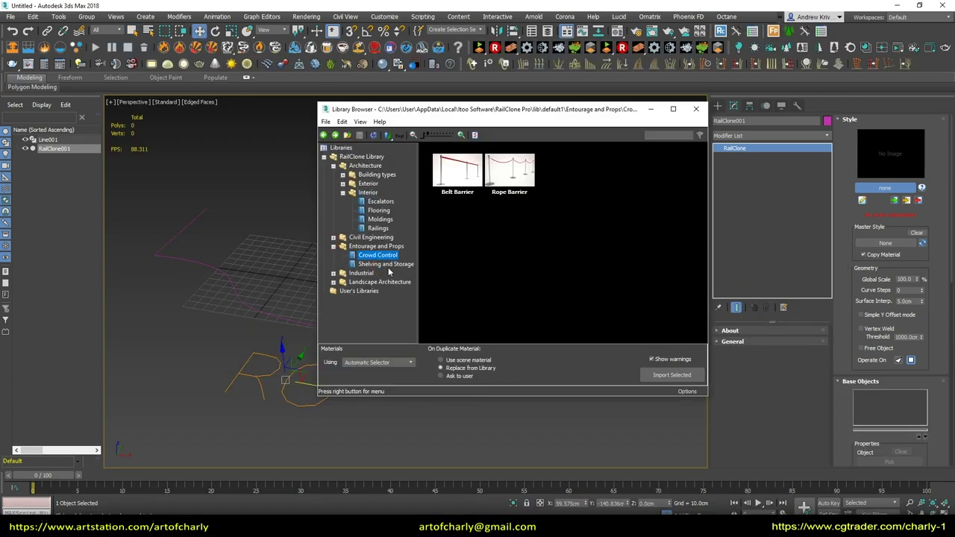
Open Interior > Moldings and apply the Molding 1 style
{"action": "left_click", "coordinate": [382, 264]}
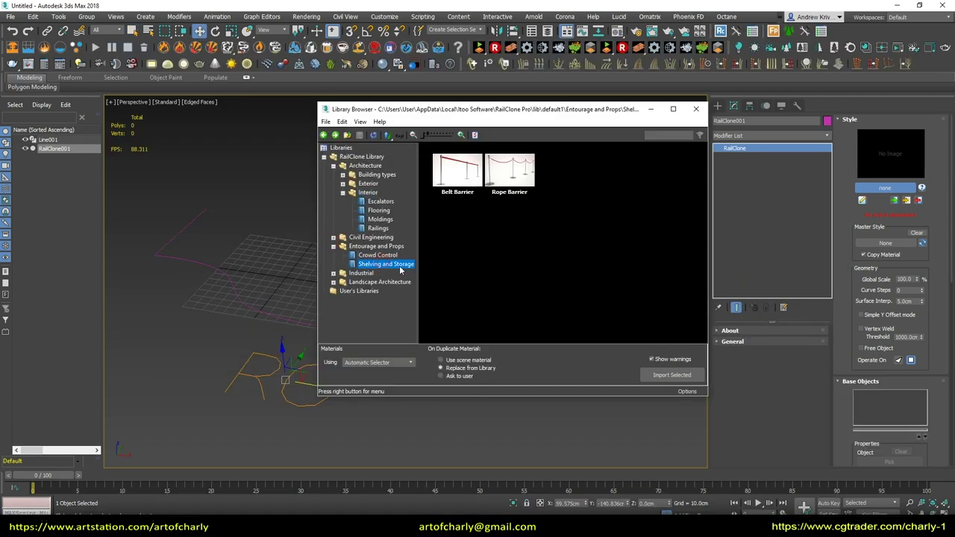
{"action": "left_click", "coordinate": [379, 219]}
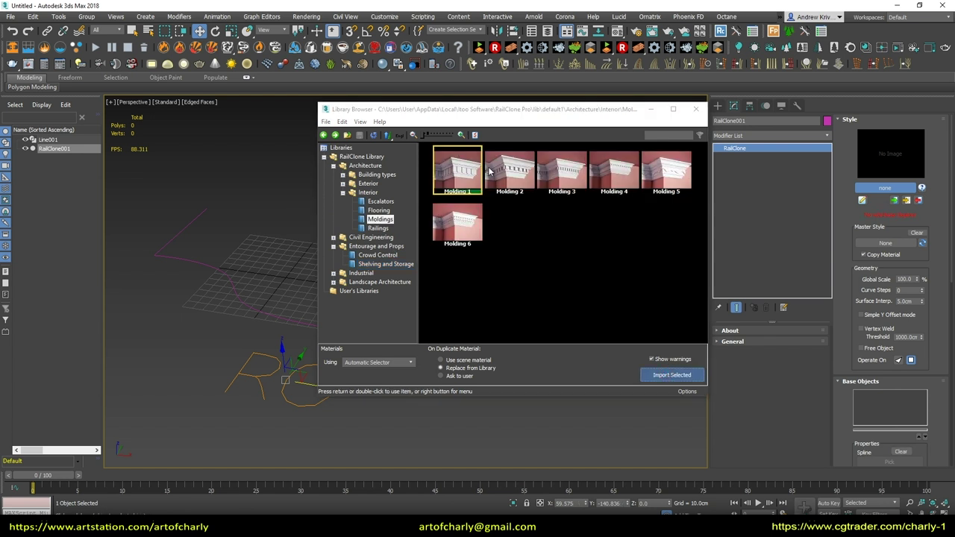
{"action": "double_click", "coordinate": [460, 160]}
Pick Line001 as the molding's spline path and frame the resulting molding
{"action": "scroll", "coordinate": [868, 362], "scroll_direction": "down", "scroll_amount": 3}
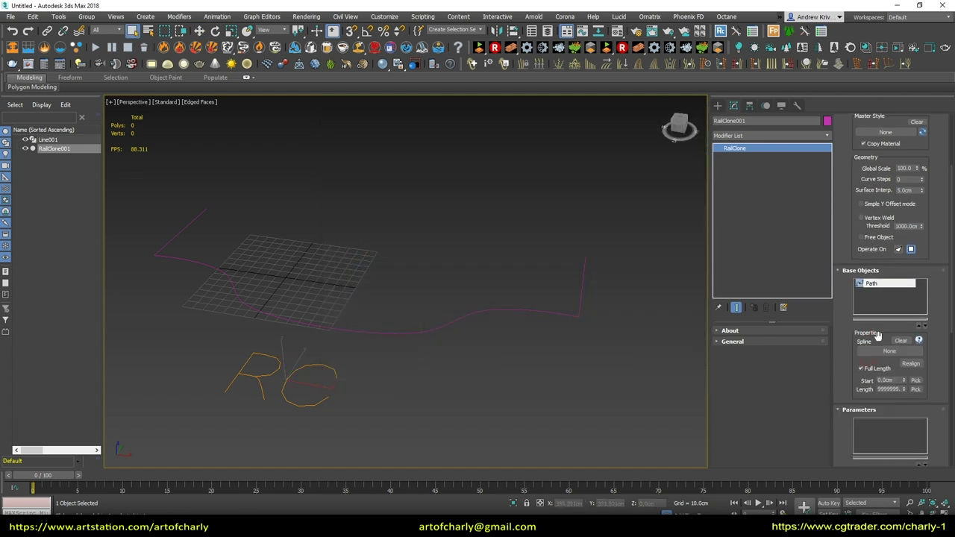
{"action": "left_click", "coordinate": [886, 351]}
{"action": "left_click", "coordinate": [478, 320]}
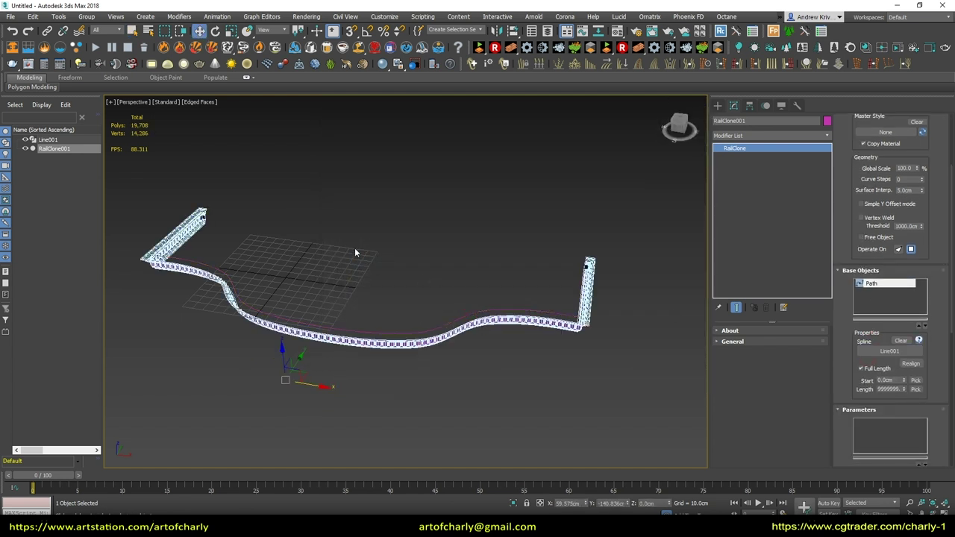
{"action": "scroll", "coordinate": [386, 344], "scroll_direction": "up", "scroll_amount": 4}
{"action": "scroll", "coordinate": [403, 298], "scroll_direction": "up", "scroll_amount": 3}
{"action": "scroll", "coordinate": [420, 273], "scroll_direction": "down", "scroll_amount": 2}
{"action": "scroll", "coordinate": [383, 252], "scroll_direction": "up", "scroll_amount": 3}
{"action": "key", "text": "z"}
{"action": "middle_click_drag", "start_coordinate": [383, 251], "coordinate": [393, 217], "text": "alt"}
{"action": "scroll", "coordinate": [380, 298], "scroll_direction": "up", "scroll_amount": 5}
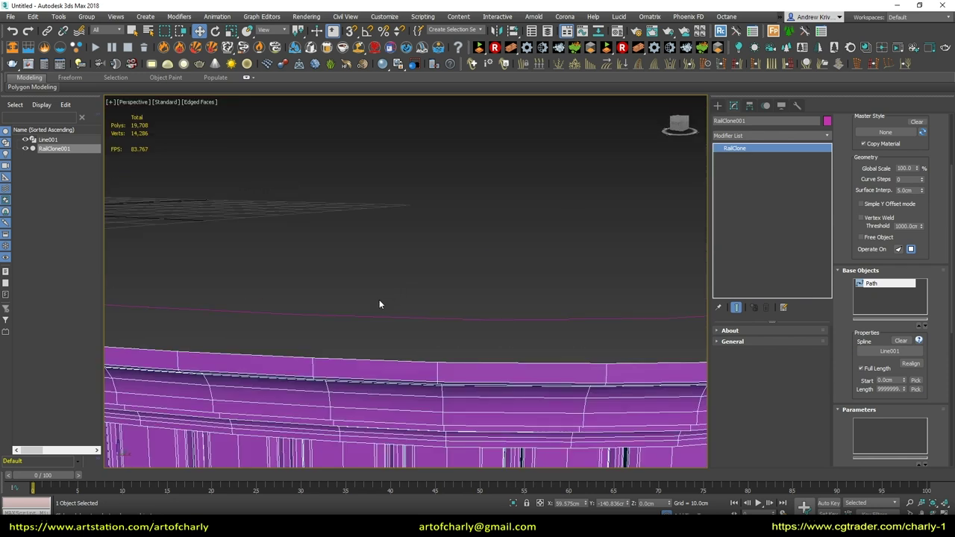
{"action": "scroll", "coordinate": [380, 299], "scroll_direction": "down", "scroll_amount": 2}
{"action": "scroll", "coordinate": [876, 329], "scroll_direction": "down", "scroll_amount": 3}
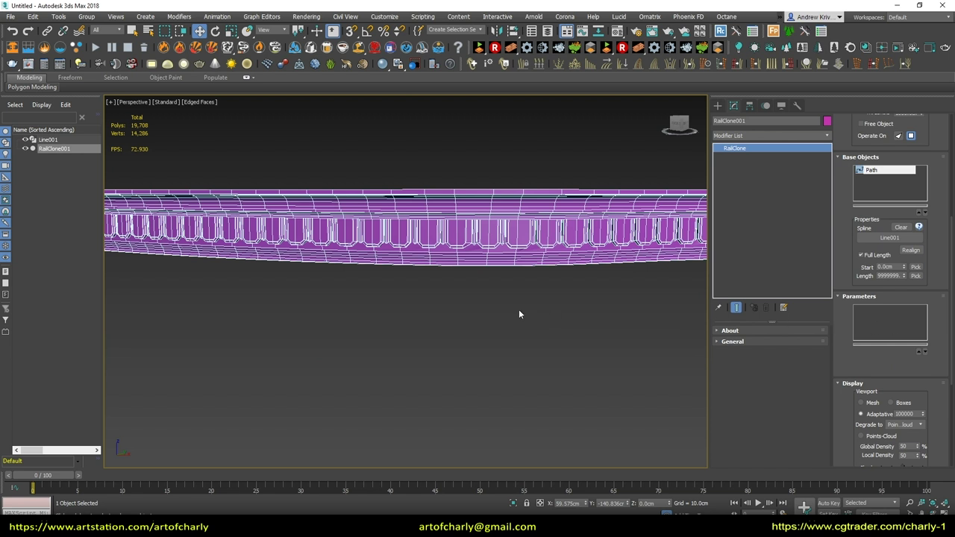
{"action": "scroll", "coordinate": [851, 195], "scroll_direction": "up", "scroll_amount": 5}
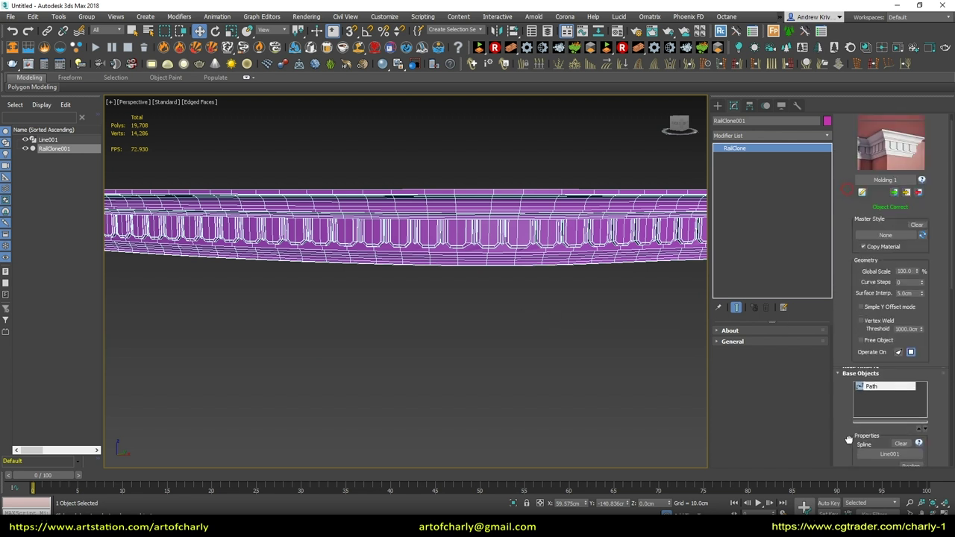
Open the Molding 1 style's node graph in the Style Editor, then close it
{"action": "left_click", "coordinate": [862, 200]}
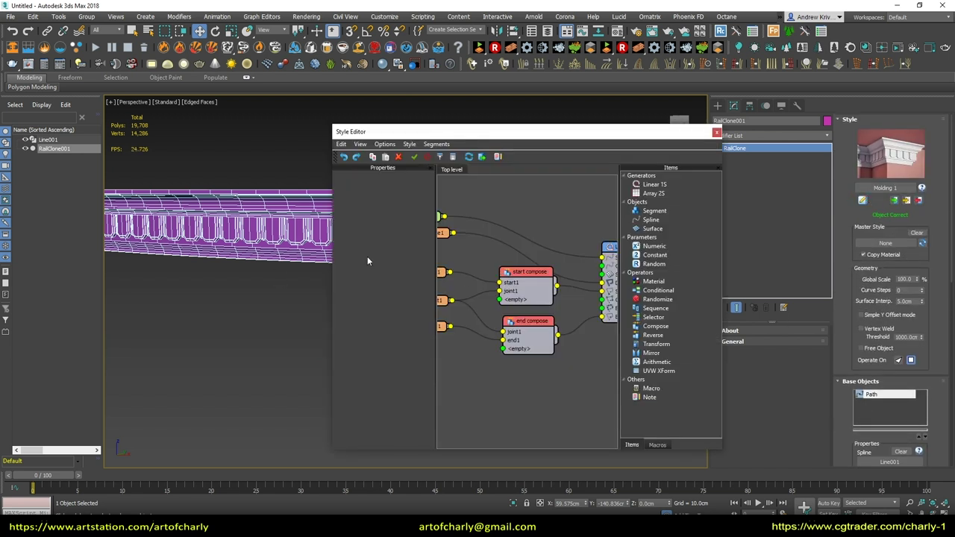
{"action": "scroll", "coordinate": [515, 258], "scroll_direction": "down", "scroll_amount": 2}
{"action": "scroll", "coordinate": [515, 258], "scroll_direction": "up", "scroll_amount": 2}
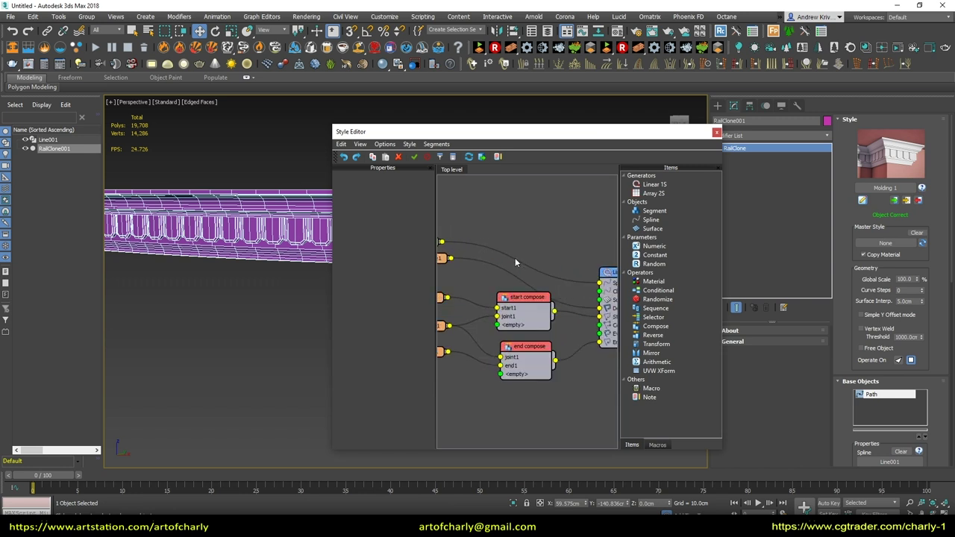
{"action": "left_click", "coordinate": [716, 132]}
{"action": "scroll", "coordinate": [351, 227], "scroll_direction": "down", "scroll_amount": 5}
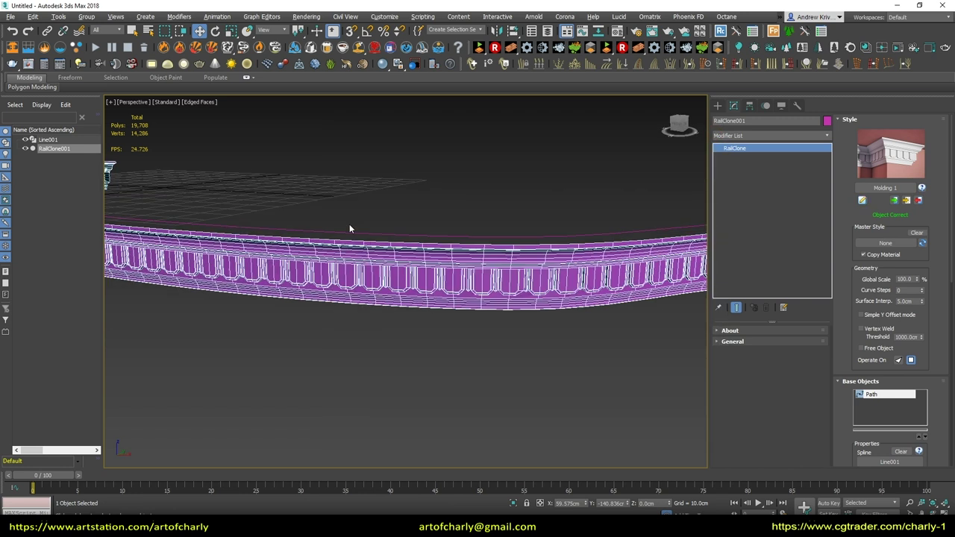
{"action": "scroll", "coordinate": [366, 241], "scroll_direction": "down", "scroll_amount": 5}
{"action": "scroll", "coordinate": [366, 241], "scroll_direction": "up", "scroll_amount": 4}
{"action": "scroll", "coordinate": [373, 246], "scroll_direction": "up", "scroll_amount": 2}
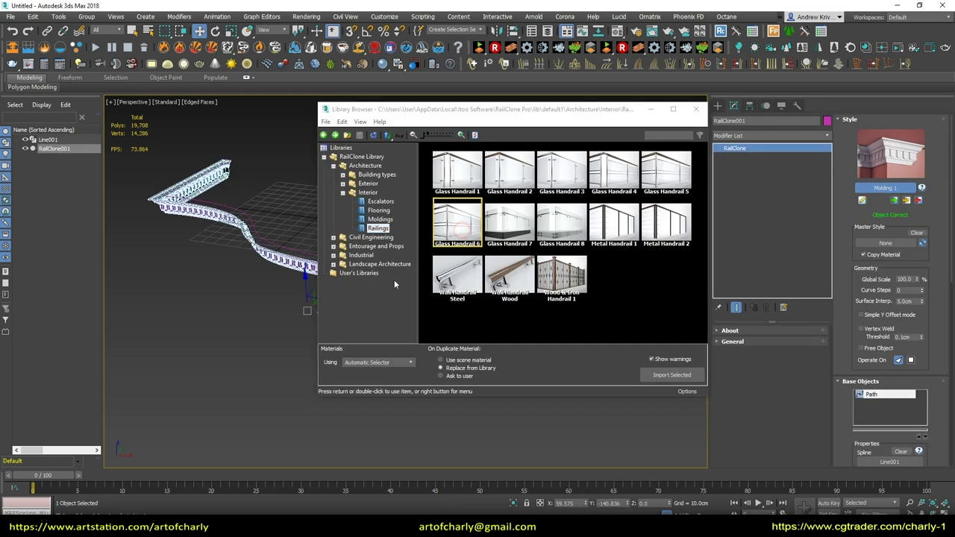
Apply the Glass Handrail 6 style and reduce Post Spacing to about 77.8 cm
{"action": "double_click", "coordinate": [458, 224]}
{"action": "middle_click_drag", "start_coordinate": [632, 361], "coordinate": [568, 351], "text": "alt"}
{"action": "scroll", "coordinate": [868, 230], "scroll_direction": "down", "scroll_amount": 3}
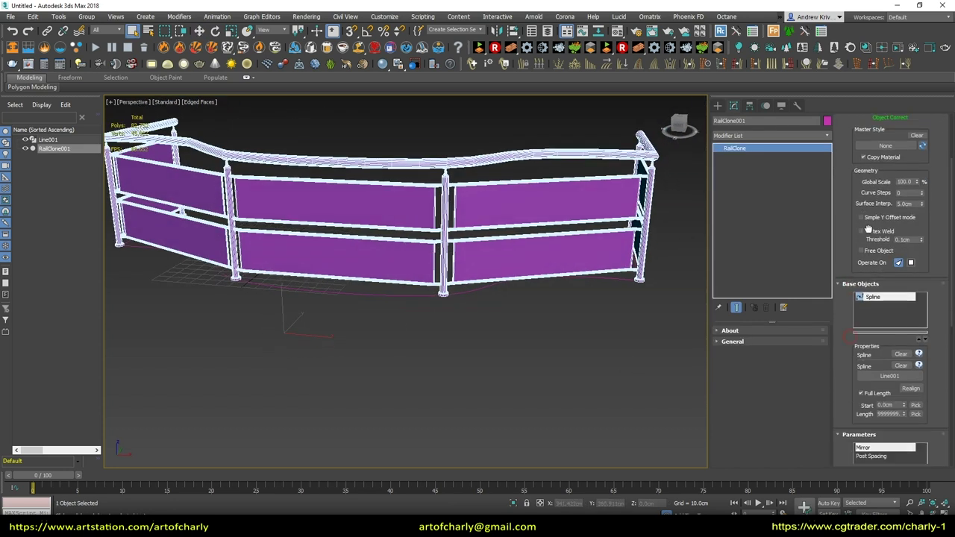
{"action": "scroll", "coordinate": [872, 351], "scroll_direction": "down", "scroll_amount": 3}
{"action": "left_click", "coordinate": [871, 353]}
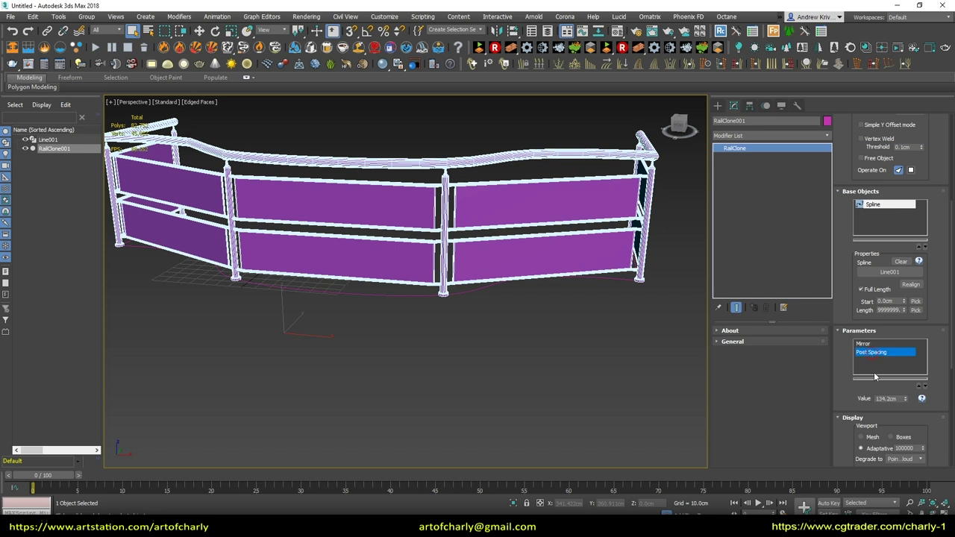
{"action": "left_click_drag", "start_coordinate": [907, 420], "coordinate": [283, 293]}
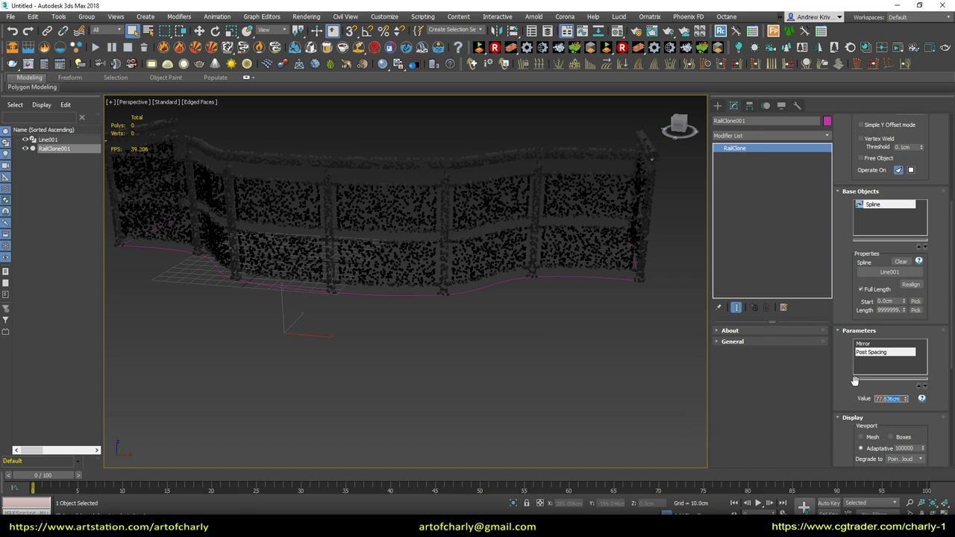
Set the Display rollout's 'Degrade to' option to Boxes and orbit to view the railing
{"action": "left_click", "coordinate": [864, 344]}
{"action": "scroll", "coordinate": [850, 364], "scroll_direction": "down", "scroll_amount": 1}
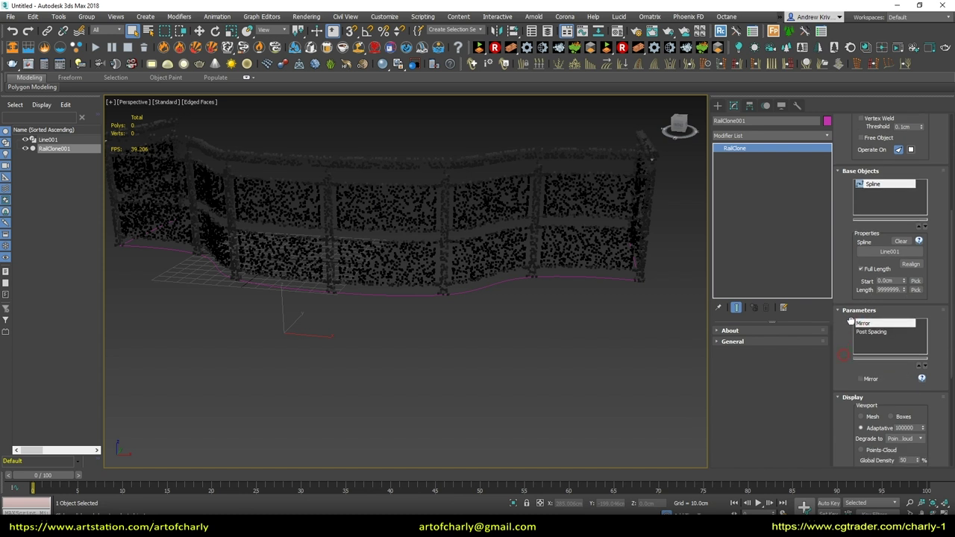
{"action": "scroll", "coordinate": [866, 358], "scroll_direction": "down", "scroll_amount": 3}
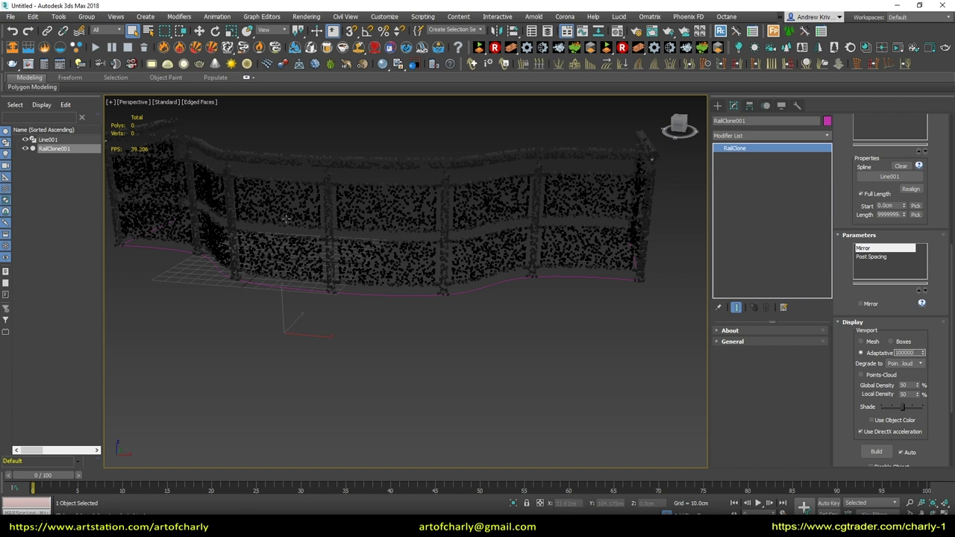
{"action": "left_click", "coordinate": [906, 365]}
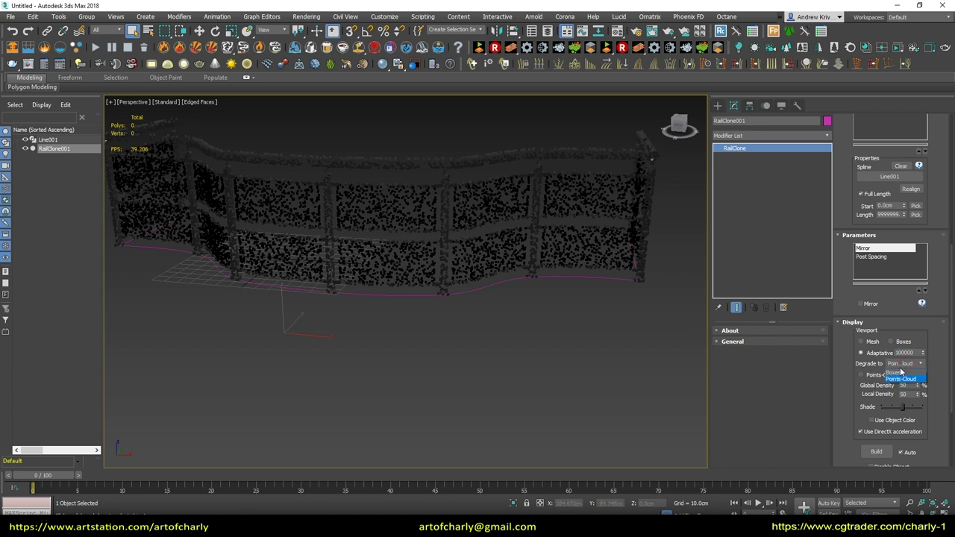
{"action": "left_click", "coordinate": [896, 373]}
{"action": "mouse_move", "coordinate": [429, 299]}
{"action": "middle_mouse_down", "text": "alt"}
{"action": "mouse_move", "coordinate": [450, 313]}
{"action": "mouse_move", "coordinate": [504, 284]}
{"action": "middle_mouse_up", "text": "alt"}
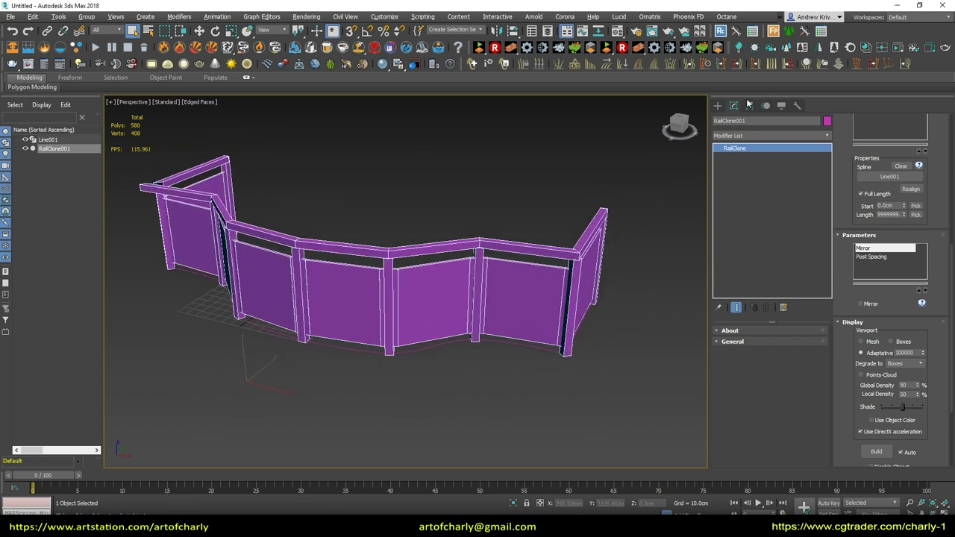
Add a VRaySun light with its target to the scene
{"action": "left_click", "coordinate": [718, 106]}
{"action": "left_click", "coordinate": [740, 120]}
{"action": "left_click", "coordinate": [735, 134]}
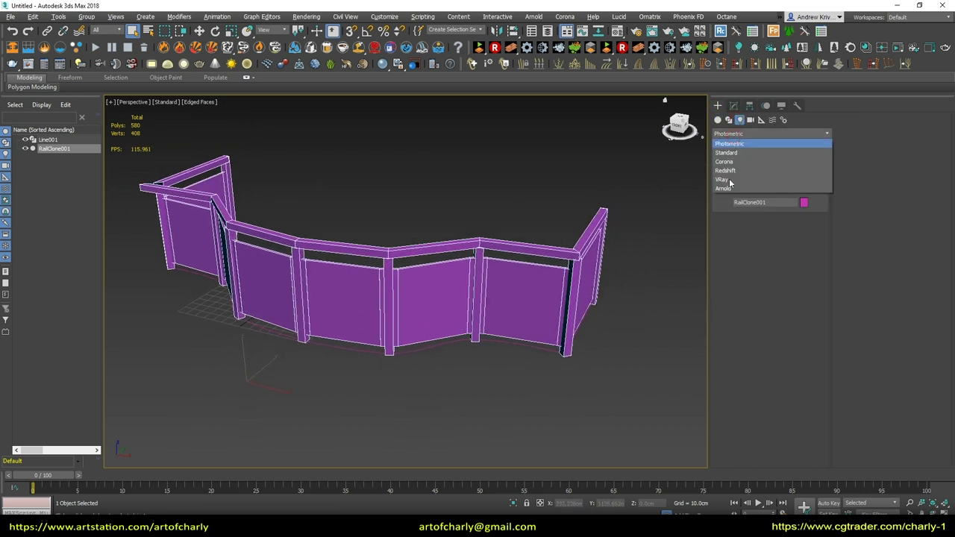
{"action": "left_click", "coordinate": [728, 180]}
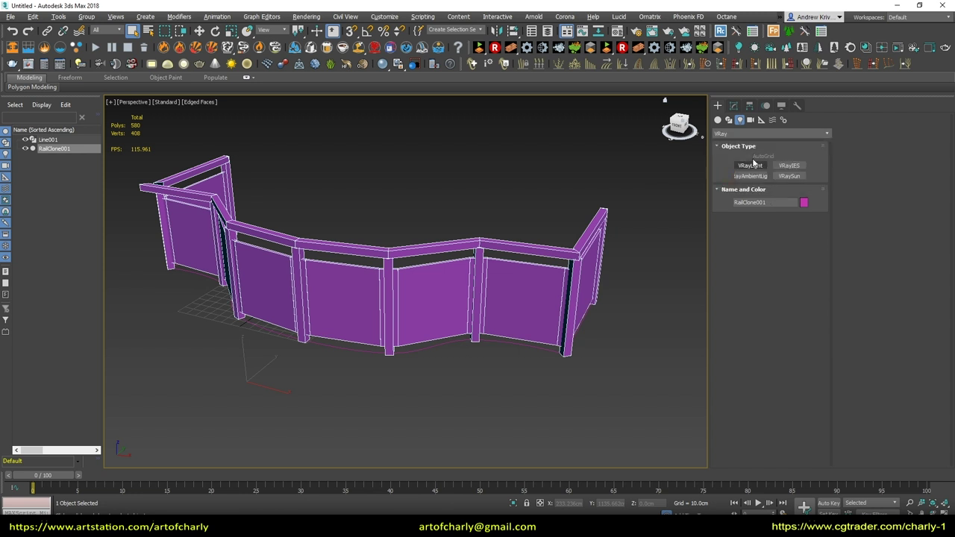
{"action": "left_click", "coordinate": [789, 176]}
{"action": "left_click_drag", "start_coordinate": [593, 268], "coordinate": [363, 324]}
Render with V-Ray and lower Post Spacing to 34.248cm
{"action": "left_click", "coordinate": [495, 47]}
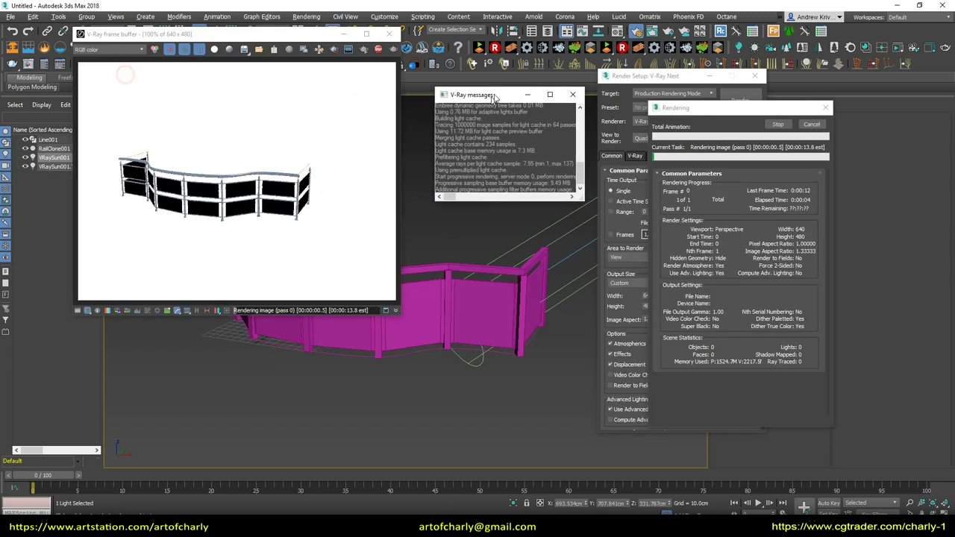
{"action": "left_click_drag", "start_coordinate": [494, 97], "coordinate": [459, 78]}
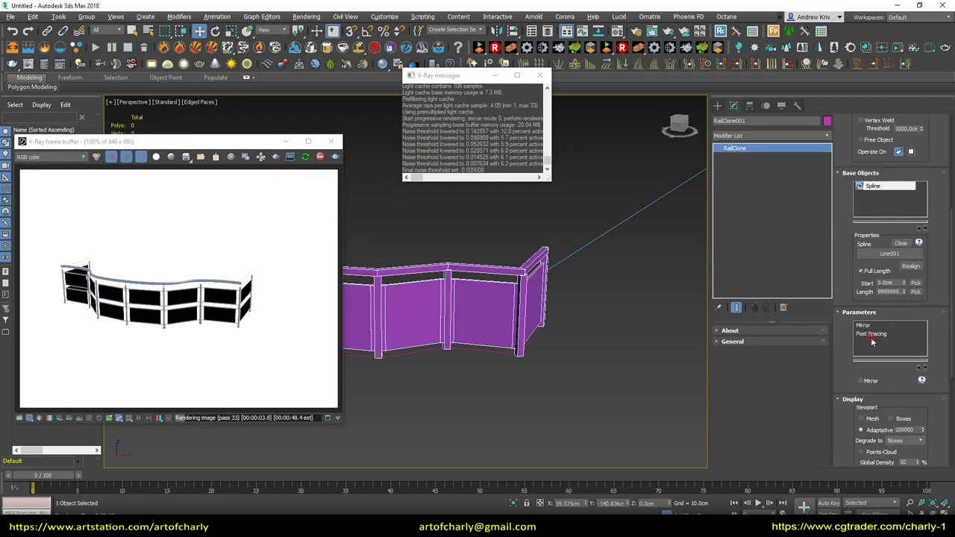
{"action": "left_click", "coordinate": [885, 334]}
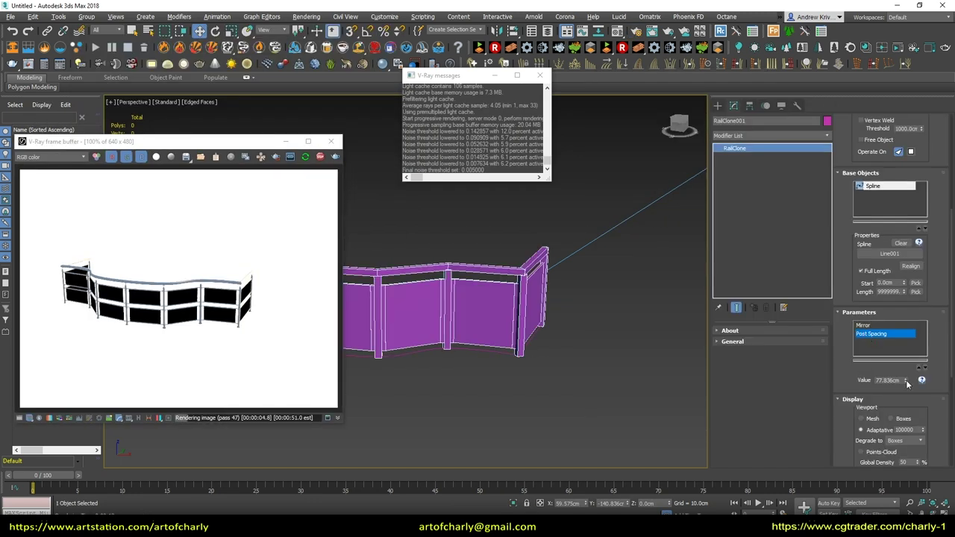
{"action": "left_click_drag", "start_coordinate": [909, 393], "coordinate": [909, 418]}
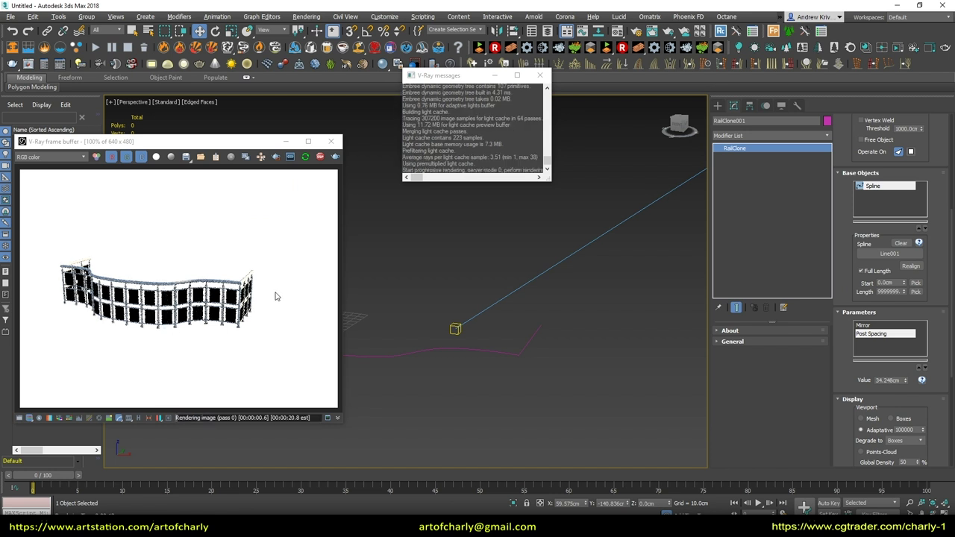
{"action": "scroll", "coordinate": [130, 316], "scroll_direction": "up", "scroll_amount": 2}
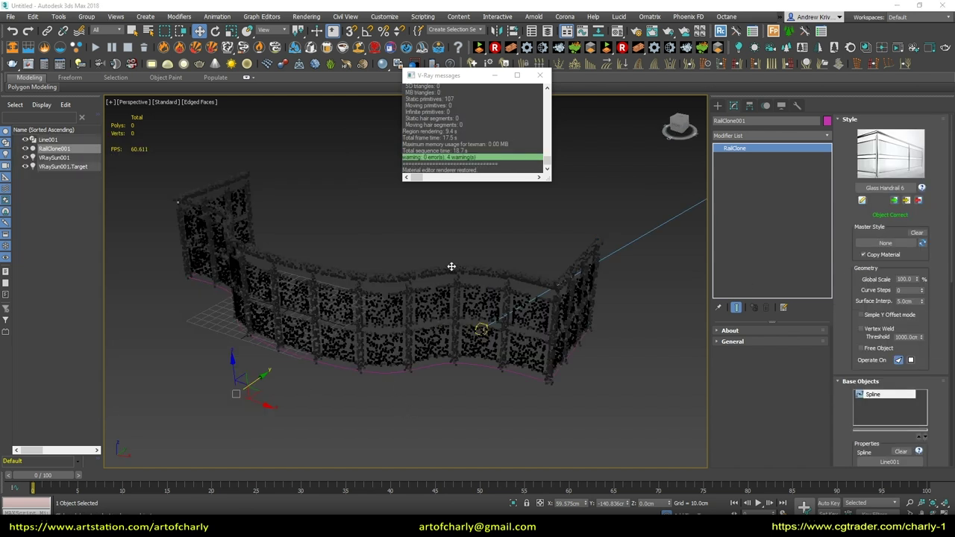
Extract the inthr_post node from the Style Editor as the scene object inthr_post001
{"action": "left_click", "coordinate": [860, 201]}
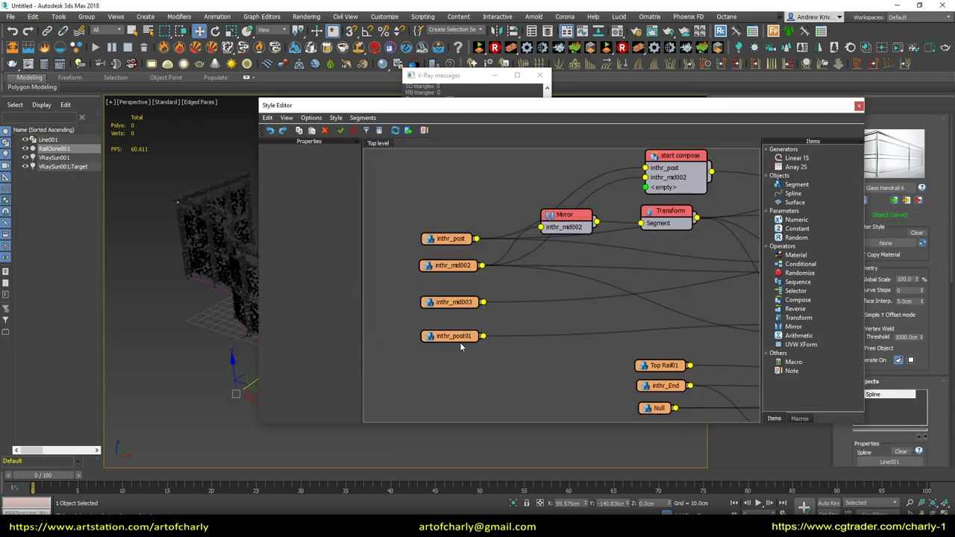
{"action": "left_click", "coordinate": [445, 224]}
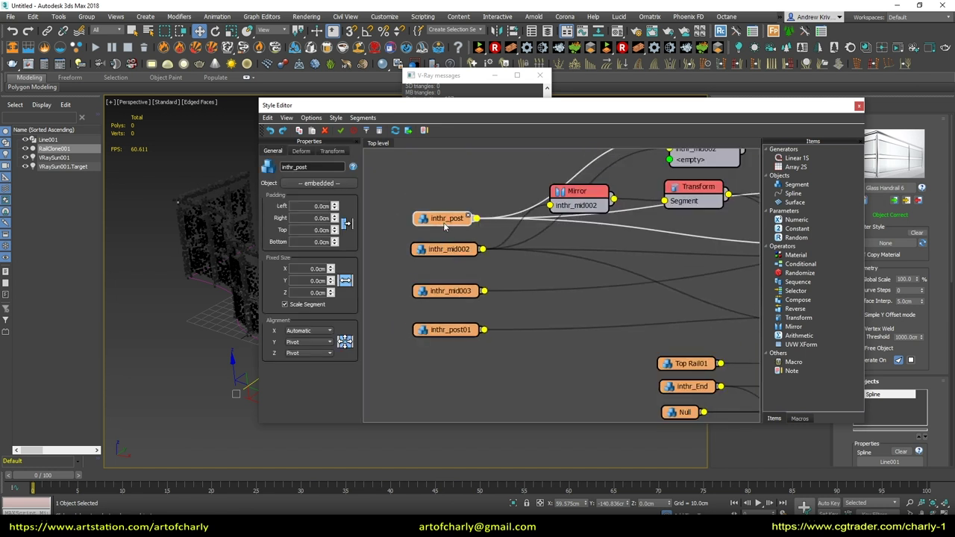
{"action": "left_click", "coordinate": [409, 132]}
{"action": "left_click", "coordinate": [633, 282]}
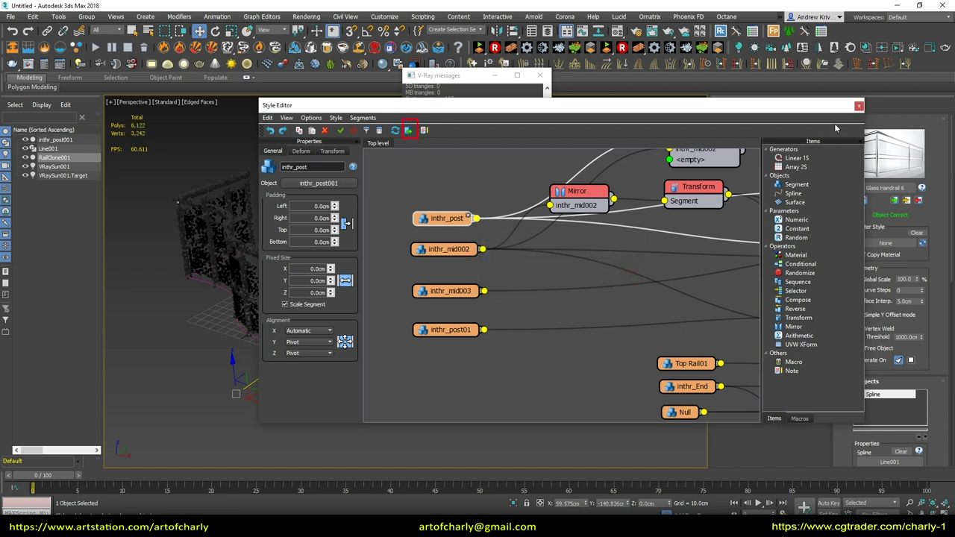
{"action": "left_click", "coordinate": [860, 107]}
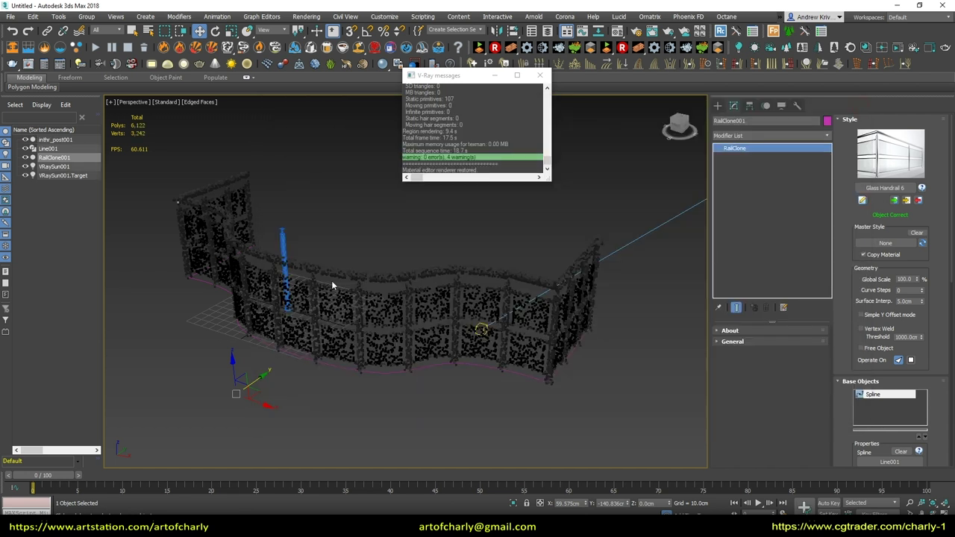
Select inthr_post001 and region-select the vertices at its base in Vertex mode
{"action": "left_click", "coordinate": [485, 333]}
{"action": "mouse_move", "coordinate": [485, 334]}
{"action": "middle_mouse_down", "text": "alt"}
{"action": "mouse_move", "coordinate": [315, 317]}
{"action": "mouse_move", "coordinate": [241, 350]}
{"action": "middle_mouse_up", "text": "alt"}
{"action": "scroll", "coordinate": [241, 350], "scroll_direction": "up", "scroll_amount": 3}
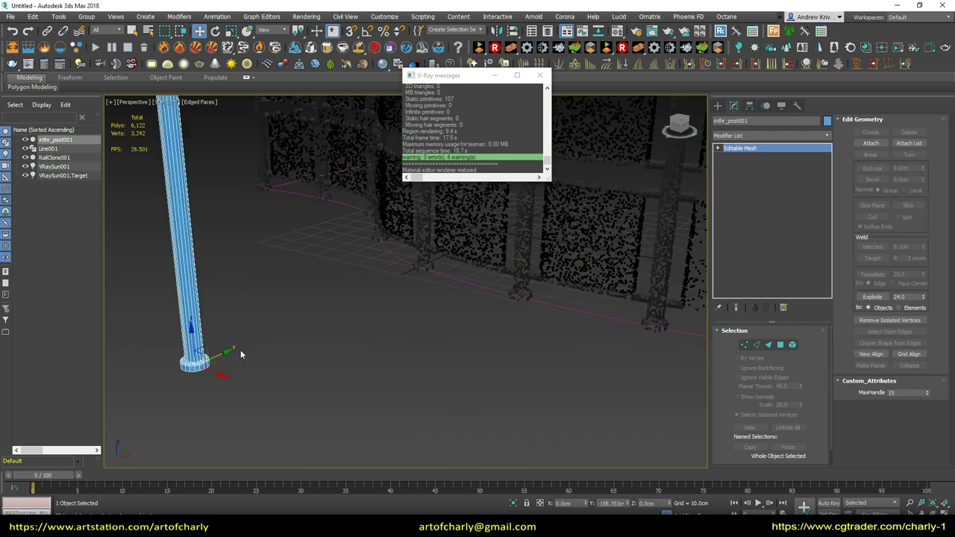
{"action": "scroll", "coordinate": [240, 350], "scroll_direction": "down", "scroll_amount": 3}
{"action": "key", "text": "1"}
{"action": "left_click_drag", "start_coordinate": [228, 384], "coordinate": [318, 427]}
Flare the post's base vertices into a cone and preview the tapered posts in V-Ray
{"action": "middle_click_drag", "start_coordinate": [289, 400], "coordinate": [444, 299], "text": "alt"}
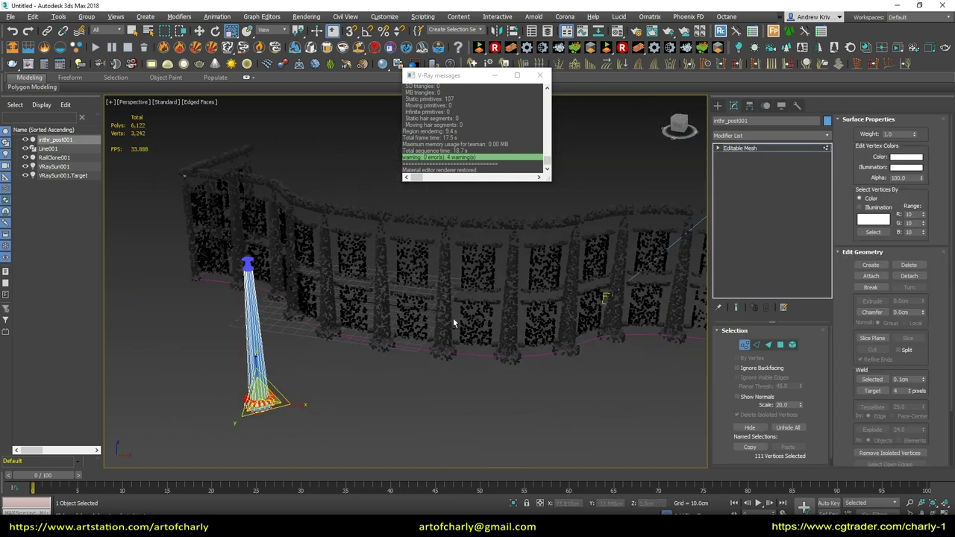
{"action": "key", "text": "shift+q"}
{"action": "left_click_drag", "start_coordinate": [205, 377], "coordinate": [185, 327]}
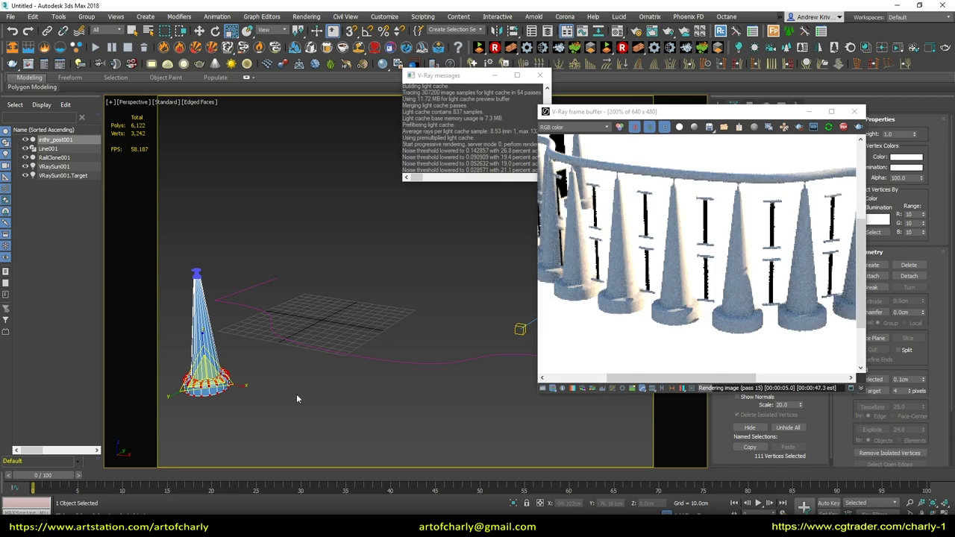
{"action": "key", "text": "ctrl+z"}
{"action": "key", "text": "ctrl+z"}
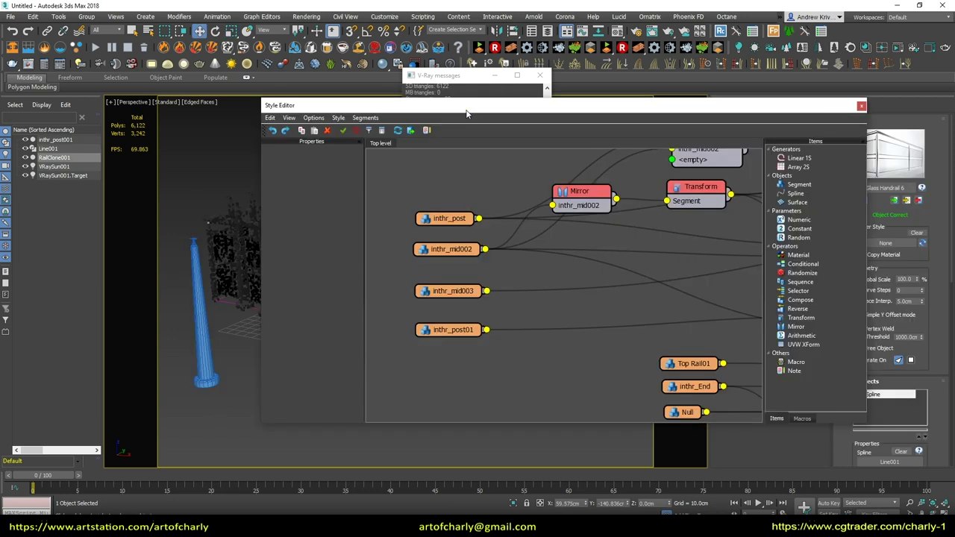
Inspect the inthr_post, inthr_mid002 and Top Rail01 nodes and their properties
{"action": "left_click", "coordinate": [498, 220]}
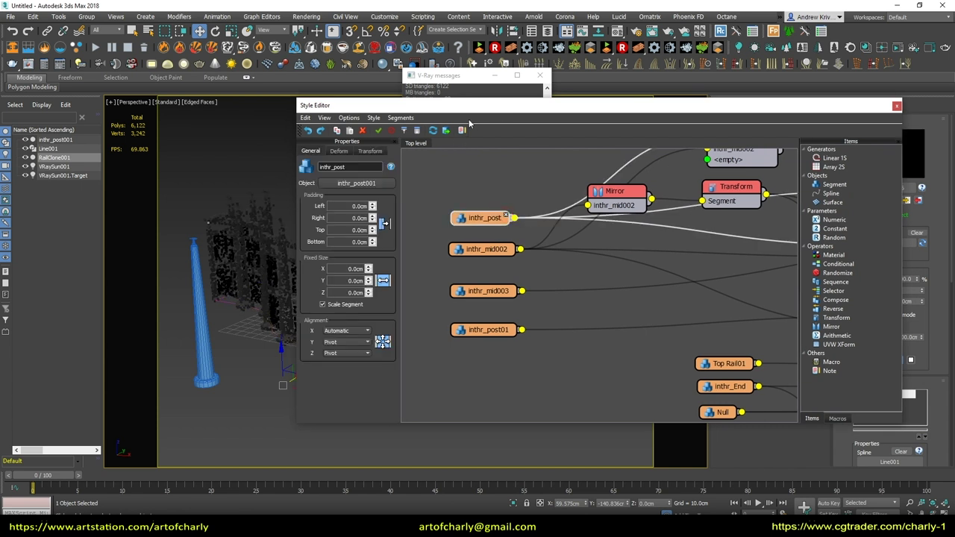
{"action": "left_click_drag", "start_coordinate": [462, 105], "coordinate": [646, 91]}
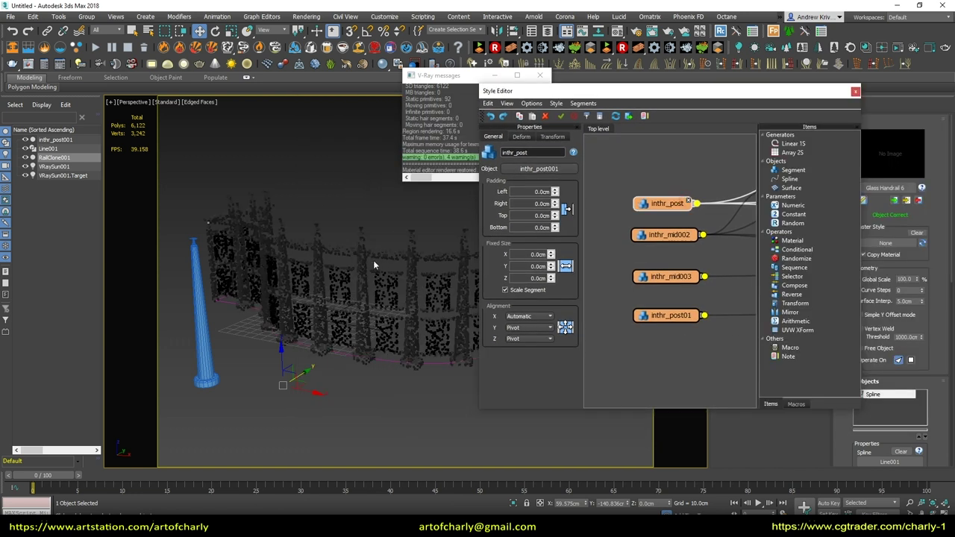
{"action": "left_click", "coordinate": [693, 236]}
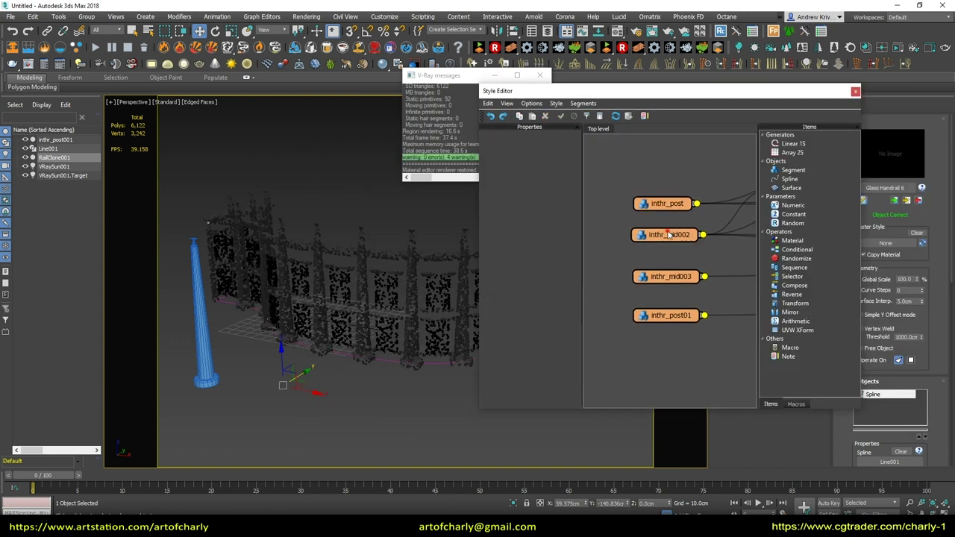
{"action": "scroll", "coordinate": [694, 236], "scroll_direction": "down", "scroll_amount": 3}
{"action": "left_click", "coordinate": [709, 257]}
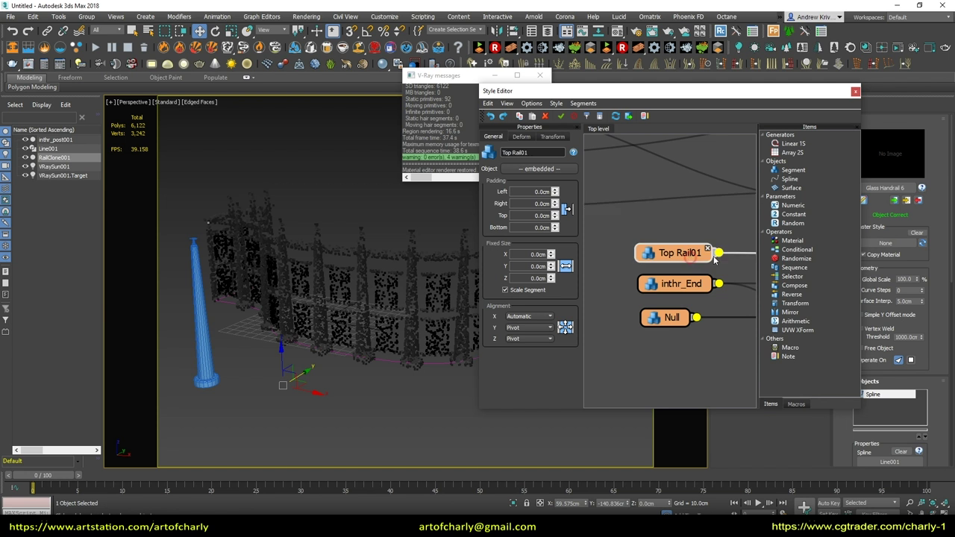
{"action": "left_click", "coordinate": [708, 251]}
{"action": "left_click", "coordinate": [553, 137]}
{"action": "left_click_drag", "start_coordinate": [539, 193], "coordinate": [575, 46]}
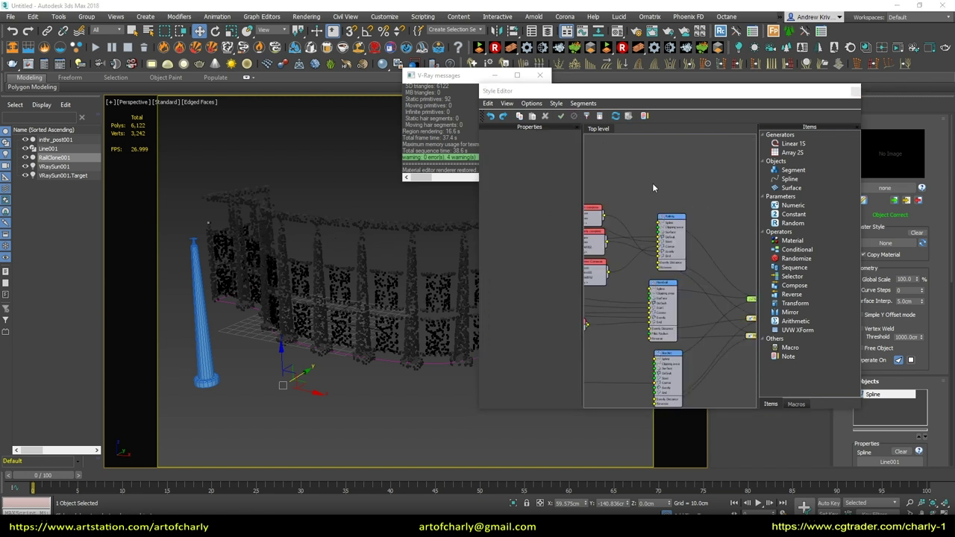
Reselect inthr_post and confirm its Object now uses the extracted inthr_post001 mesh
{"action": "middle_click_drag", "start_coordinate": [653, 187], "coordinate": [734, 180]}
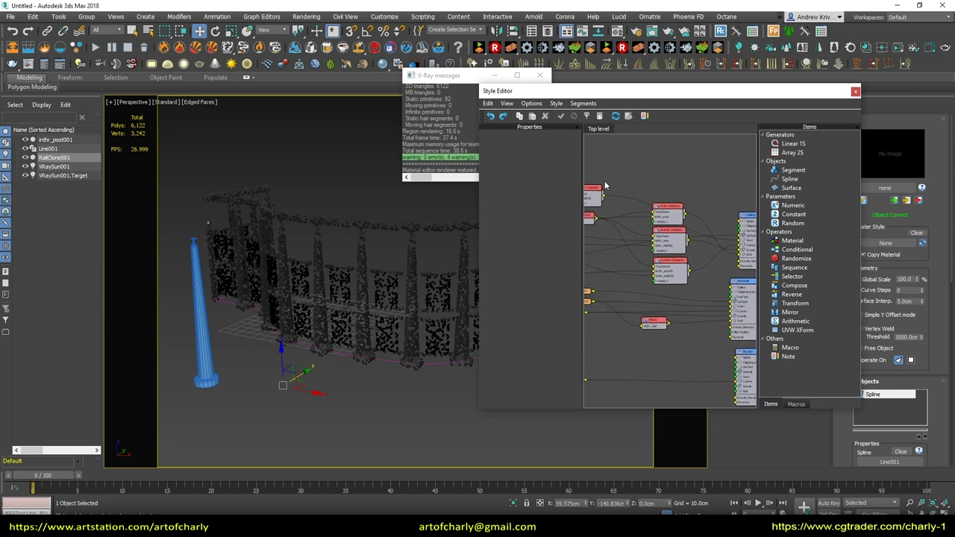
{"action": "scroll", "coordinate": [647, 167], "scroll_direction": "up", "scroll_amount": 2}
{"action": "scroll", "coordinate": [653, 175], "scroll_direction": "up", "scroll_amount": 1}
{"action": "scroll", "coordinate": [660, 179], "scroll_direction": "up", "scroll_amount": 2}
{"action": "scroll", "coordinate": [663, 201], "scroll_direction": "up", "scroll_amount": 2}
{"action": "scroll", "coordinate": [662, 209], "scroll_direction": "up", "scroll_amount": 2}
{"action": "left_click", "coordinate": [602, 239]}
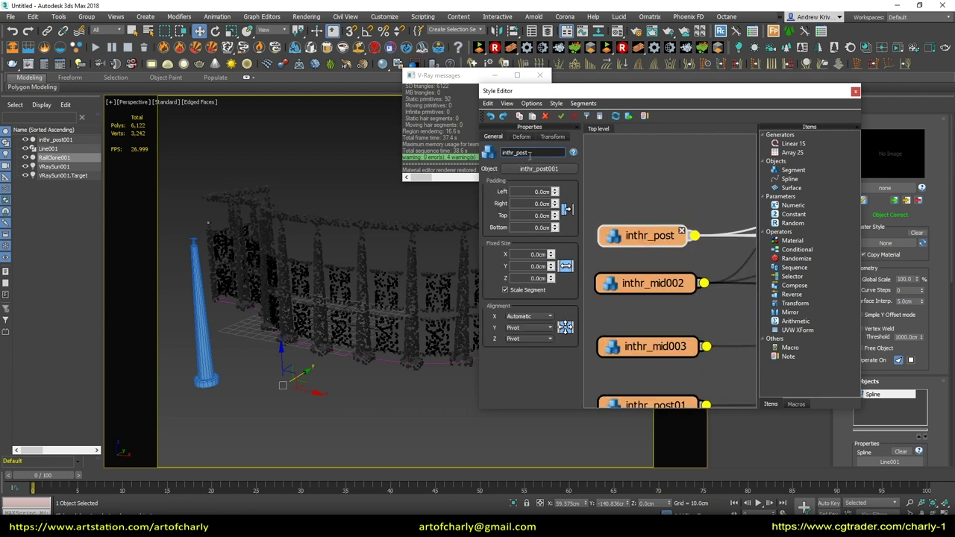
{"action": "left_click", "coordinate": [514, 169]}
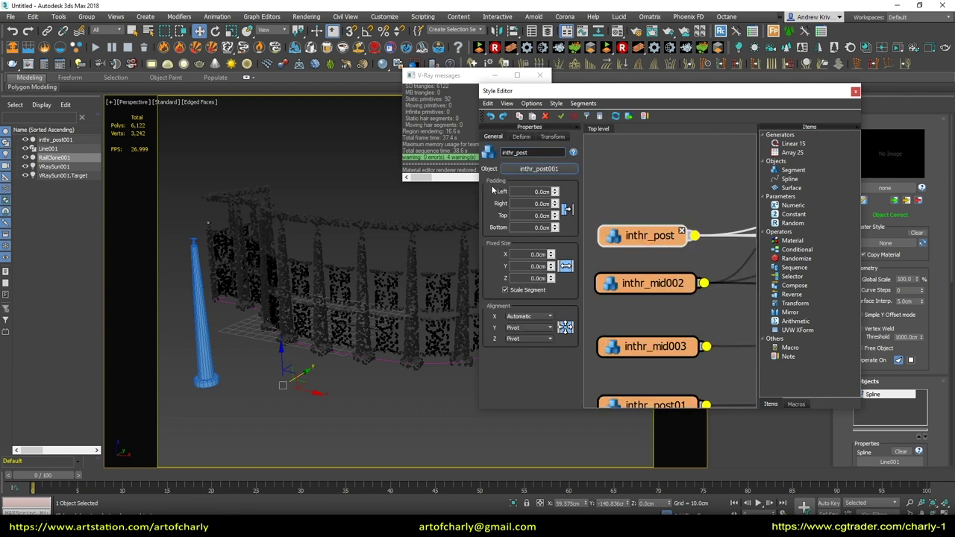